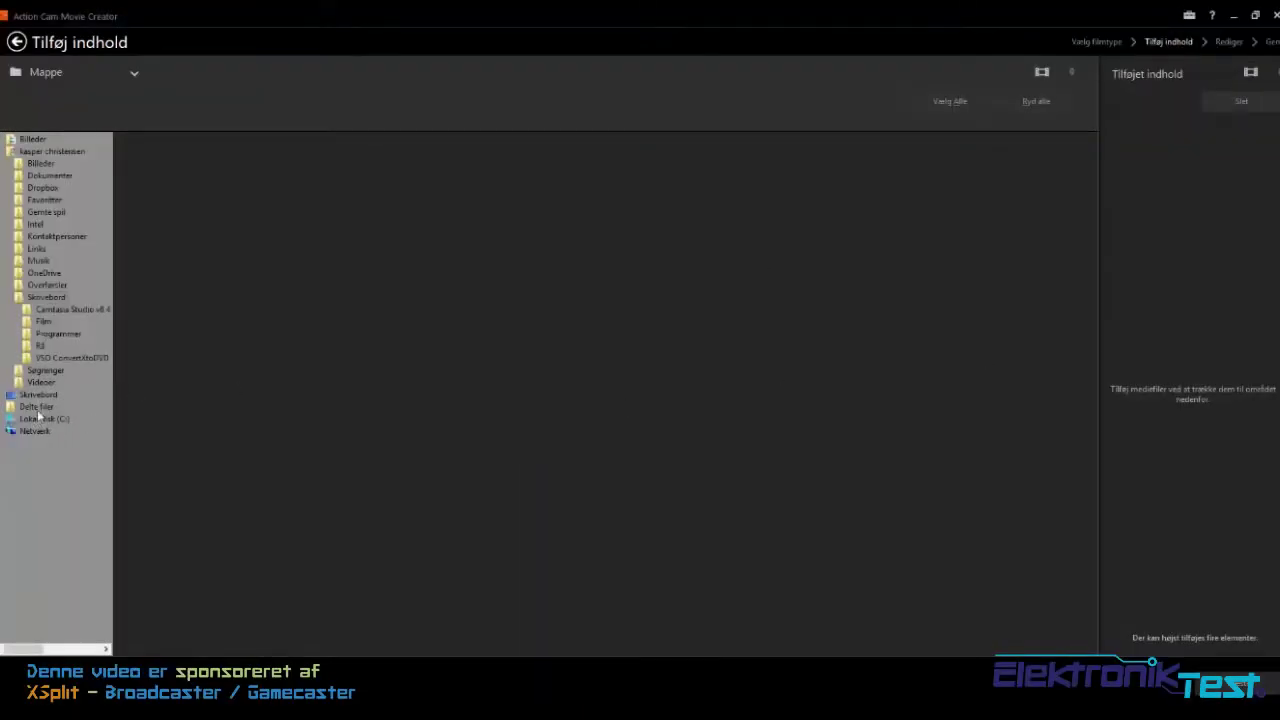
Step: Open the Rå folder under Skrivebord as the source folder for the movie's videos
{"action": "left_click", "coordinate": [40, 396]}
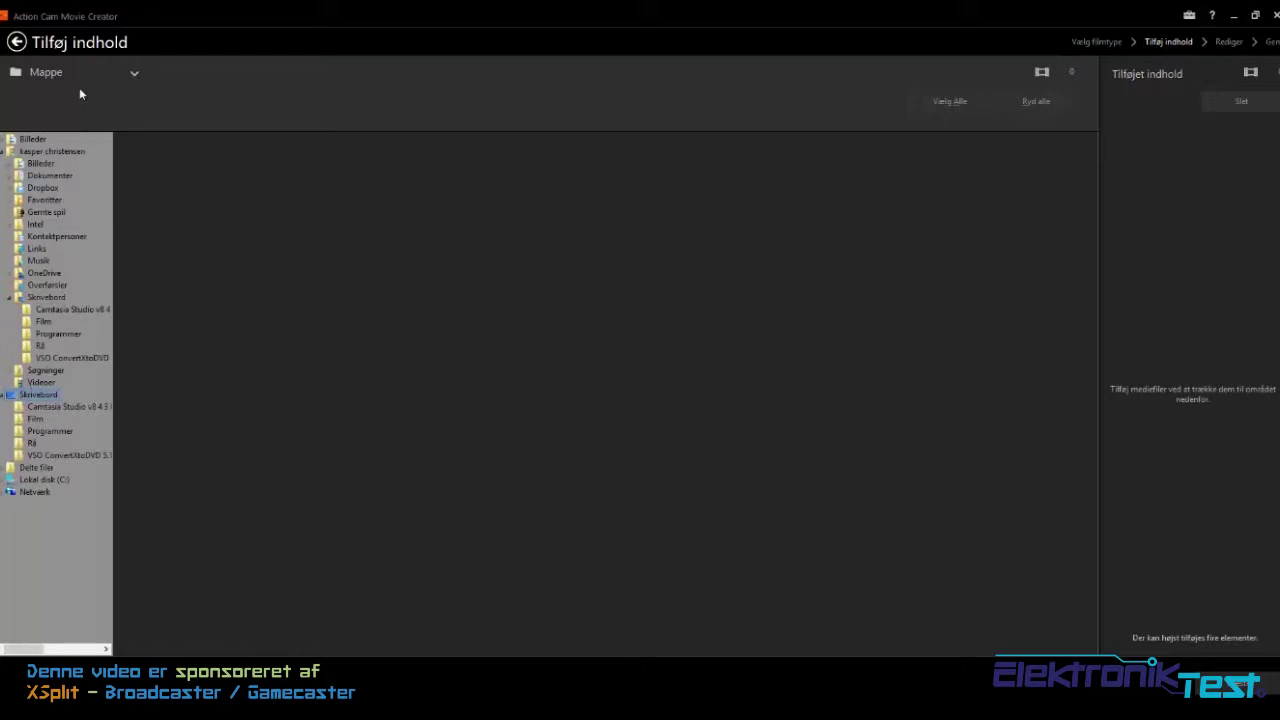
{"action": "left_click", "coordinate": [135, 78]}
{"action": "left_click", "coordinate": [46, 88]}
{"action": "left_click", "coordinate": [5, 151]}
{"action": "left_click", "coordinate": [6, 163]}
{"action": "double_click", "coordinate": [38, 164]}
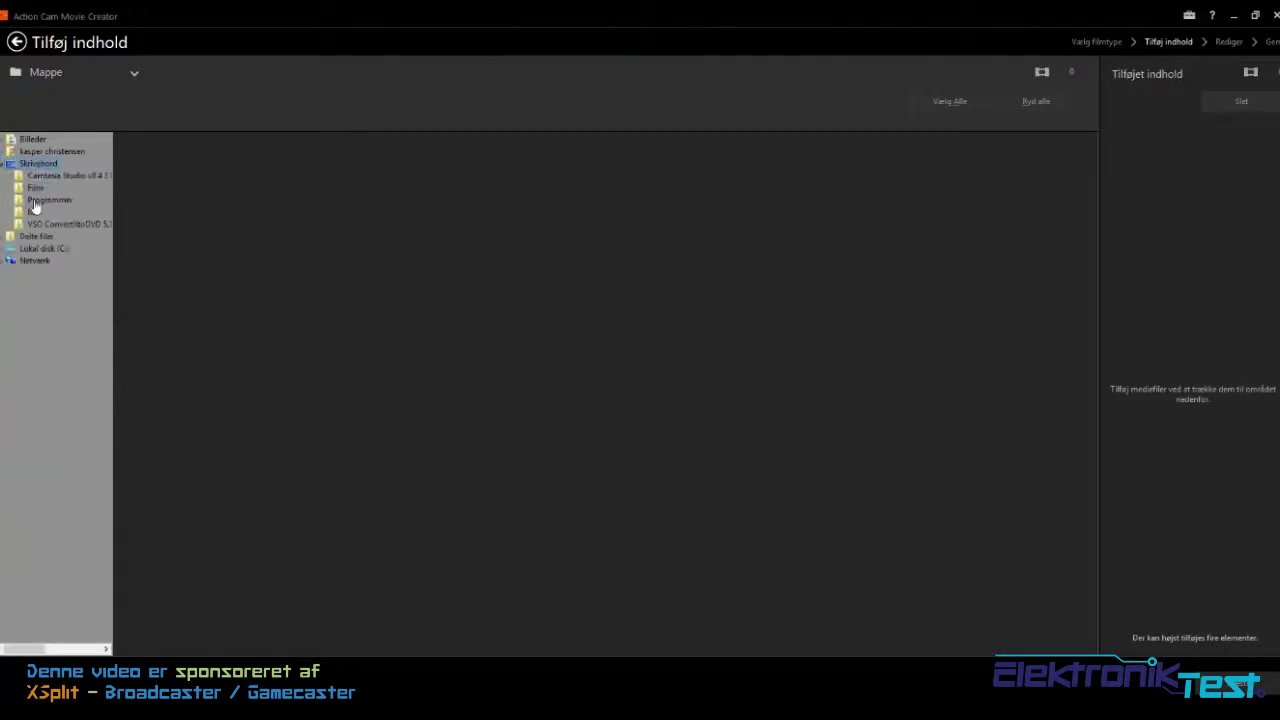
{"action": "left_click", "coordinate": [33, 213]}
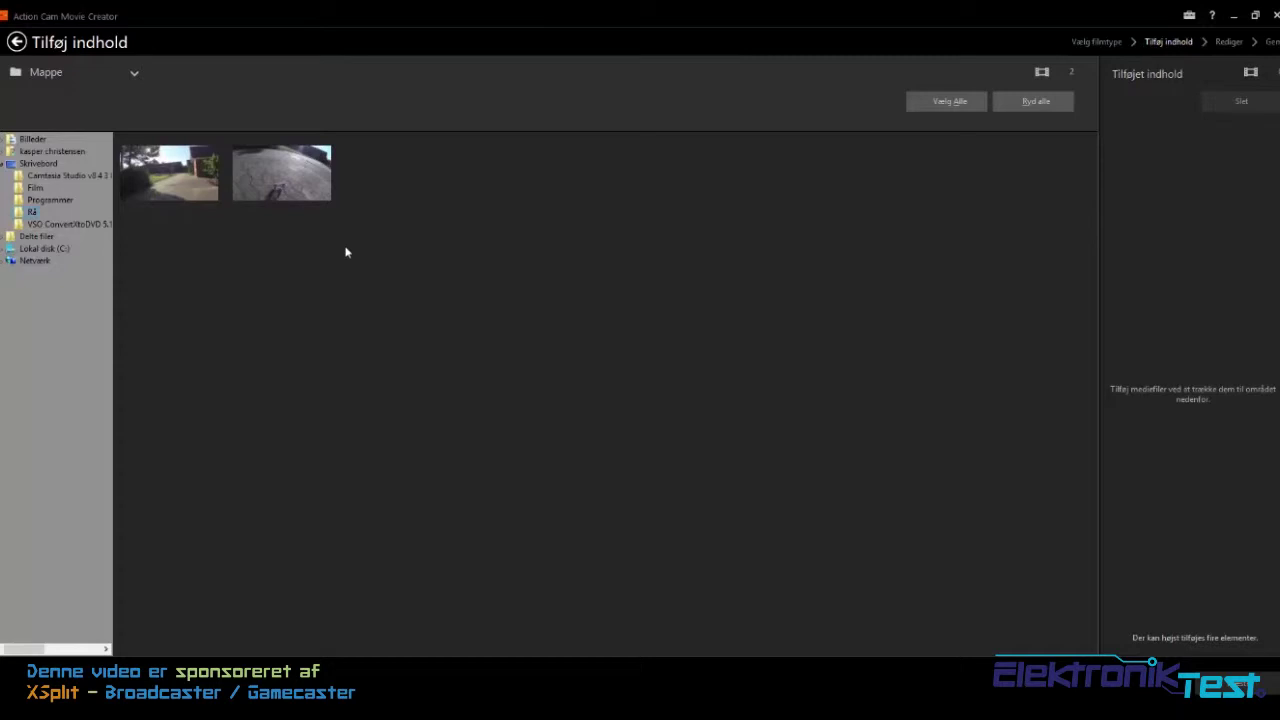
Step: Add both videos in the Rå folder to the movie's content and continue to editing
{"action": "left_click_drag", "start_coordinate": [351, 260], "coordinate": [154, 151]}
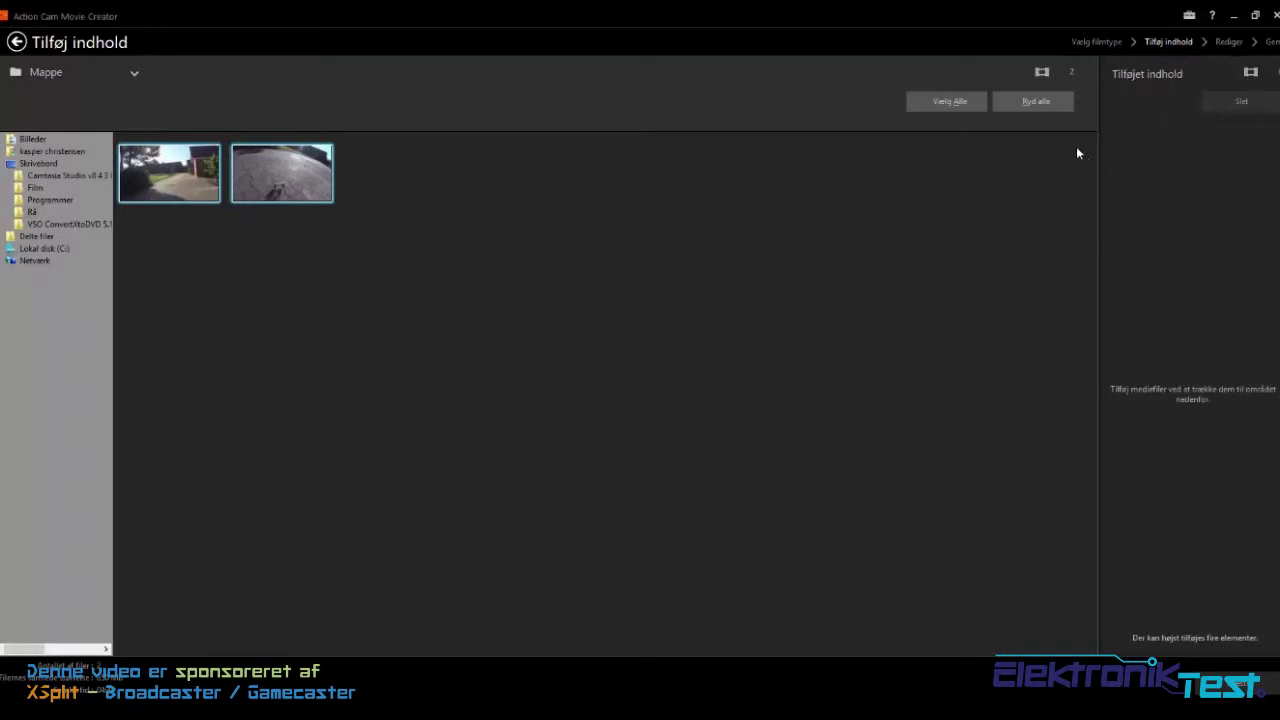
{"action": "left_click_drag", "start_coordinate": [316, 200], "coordinate": [1200, 366]}
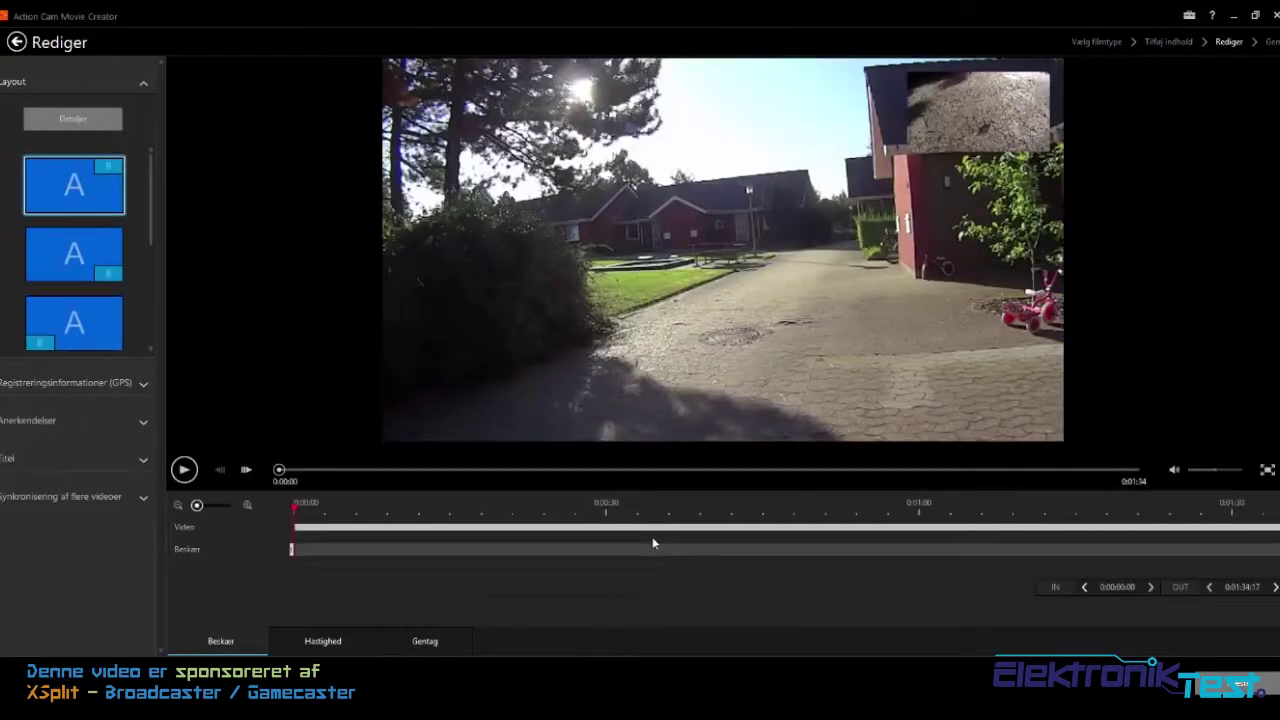
Step: Try the layout with video B inset at the frame's lower right, and restore the layout with it at the upper right
{"action": "mouse_move", "coordinate": [298, 508]}
{"action": "left_mouse_down"}
{"action": "mouse_move", "coordinate": [665, 519]}
{"action": "mouse_move", "coordinate": [288, 498]}
{"action": "left_mouse_up"}
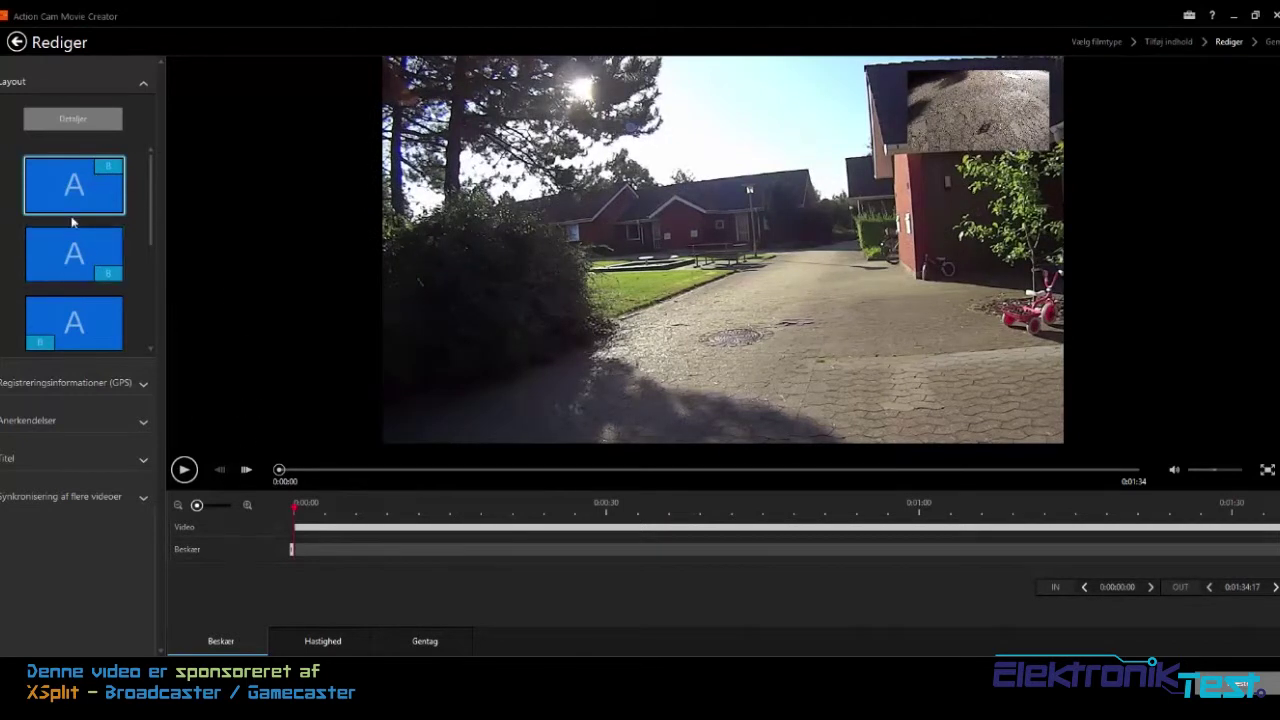
{"action": "left_click", "coordinate": [79, 248]}
{"action": "left_click", "coordinate": [76, 195]}
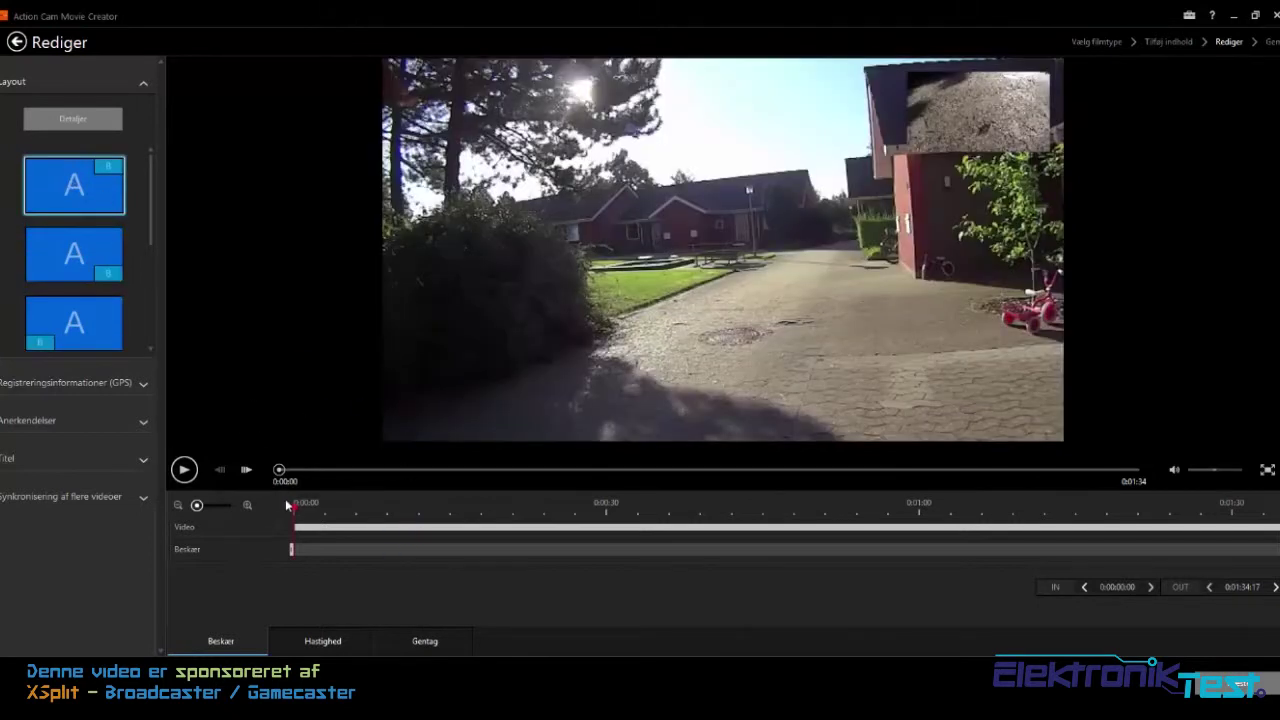
Step: Preview the combined video up to about 1:22, and trim its end to 0:00:34:00
{"action": "left_click", "coordinate": [185, 472]}
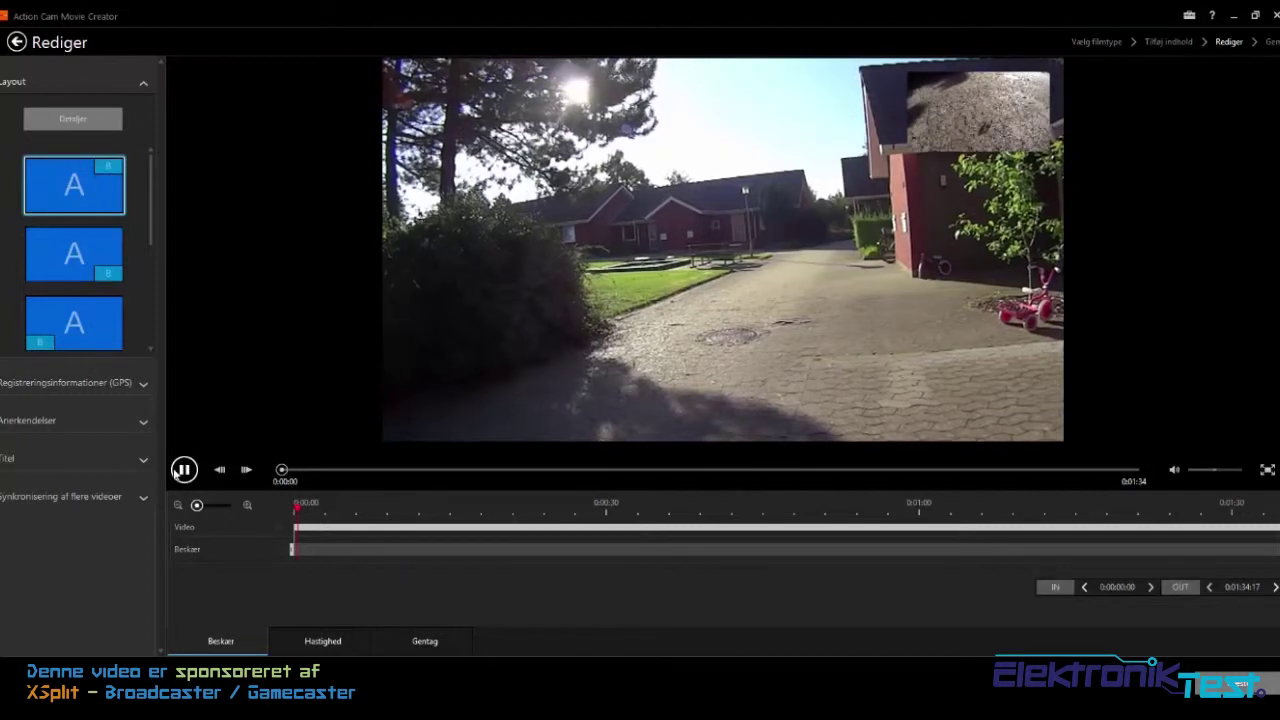
{"action": "left_click_drag", "start_coordinate": [328, 470], "coordinate": [1025, 470]}
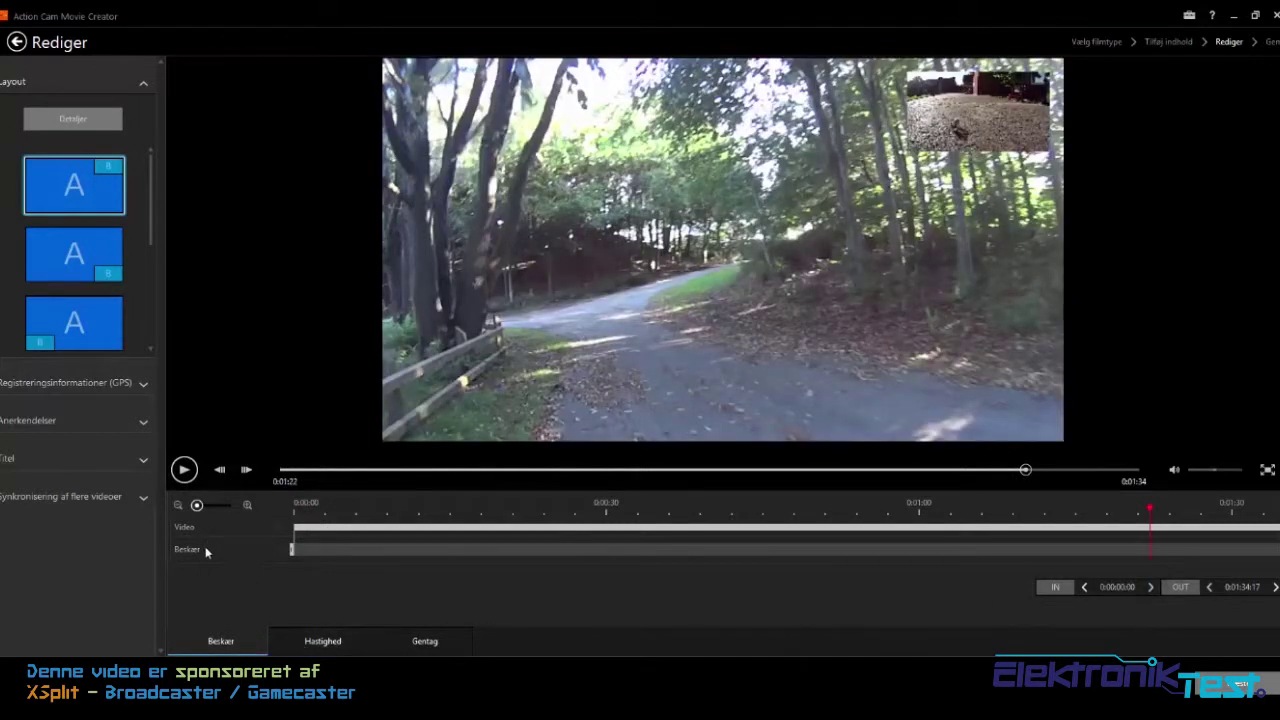
{"action": "left_click_drag", "start_coordinate": [1276, 548], "coordinate": [650, 549]}
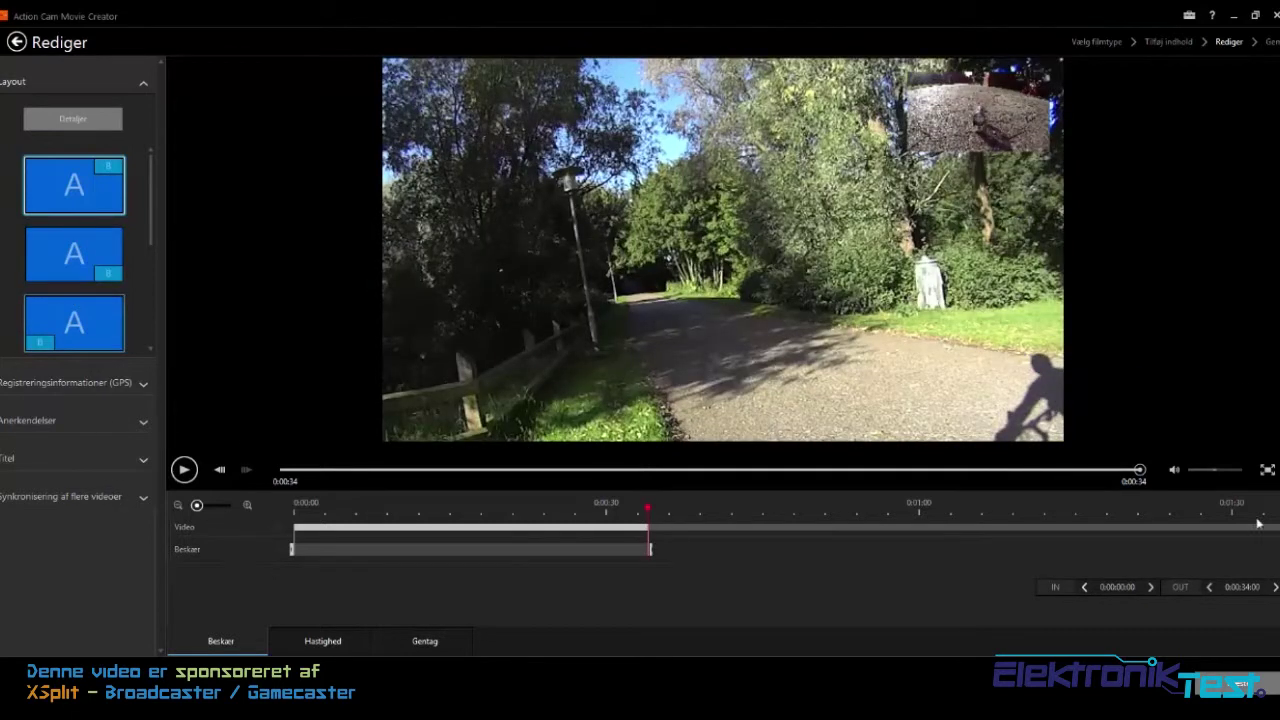
Step: Review the save settings, and return to editing to look over the Beskær, Hastighed and Gentag modes
{"action": "left_click", "coordinate": [1242, 678]}
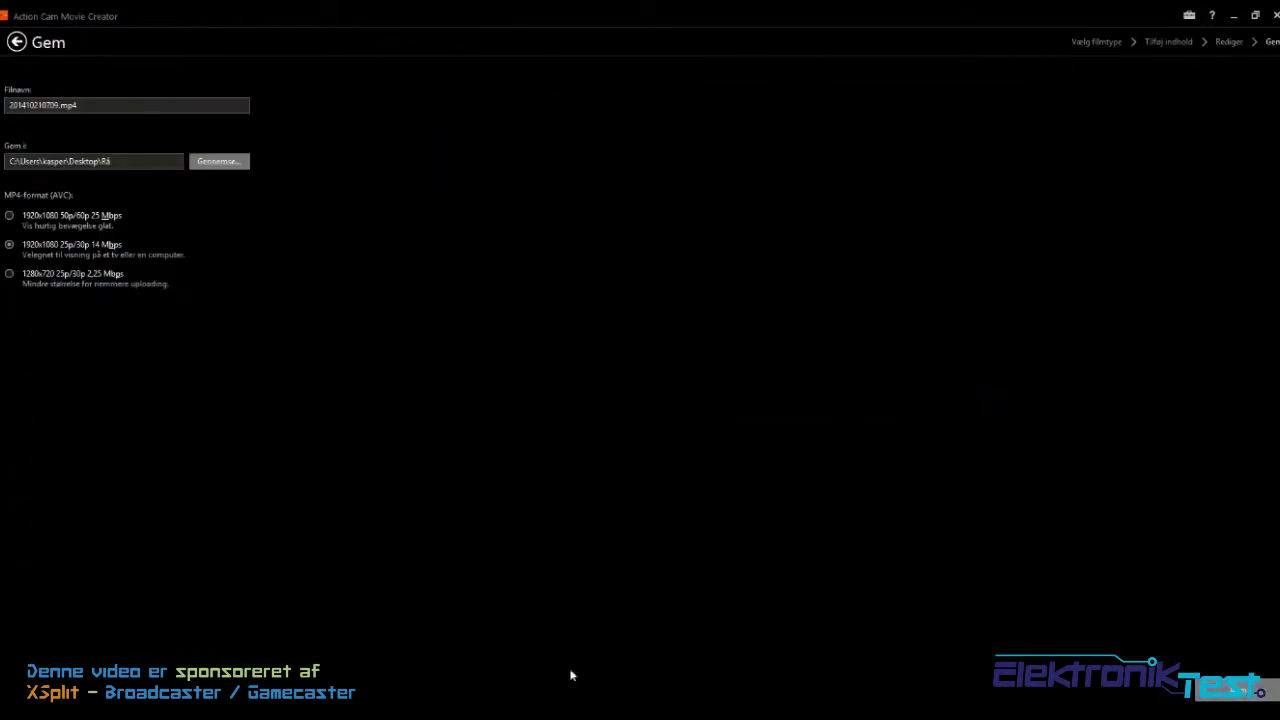
{"action": "left_click", "coordinate": [16, 42]}
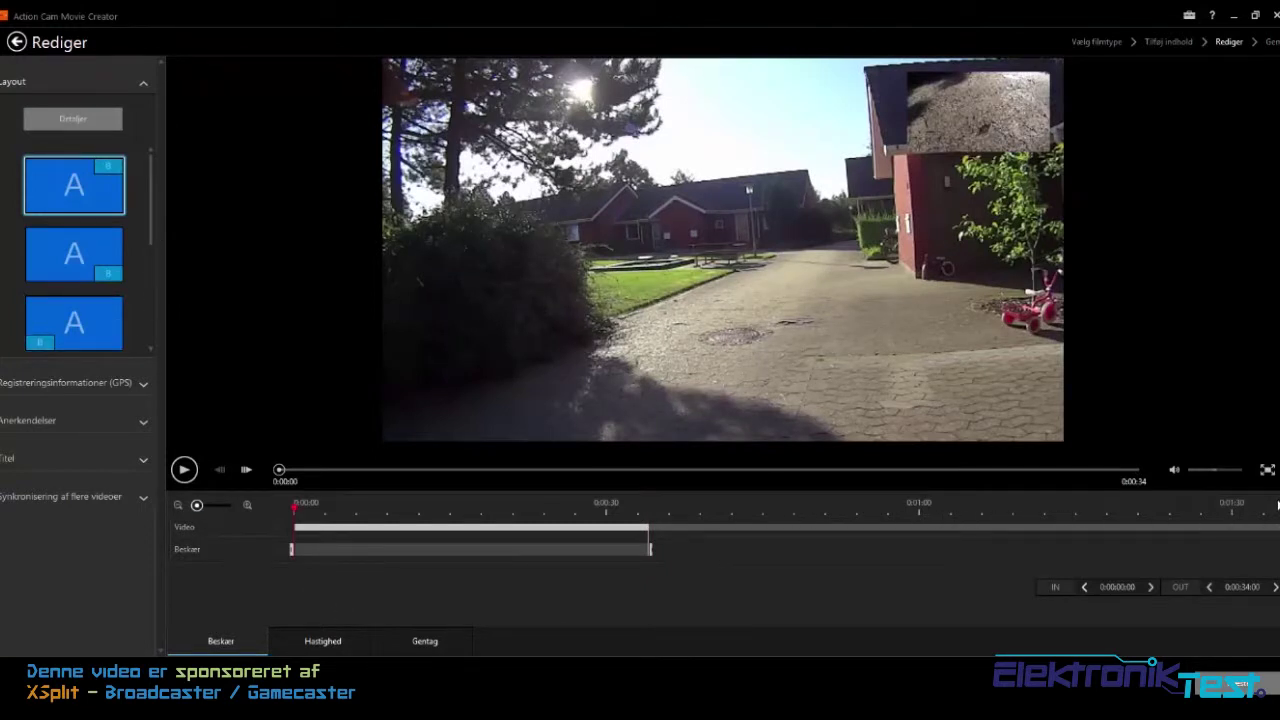
{"action": "left_click", "coordinate": [221, 641]}
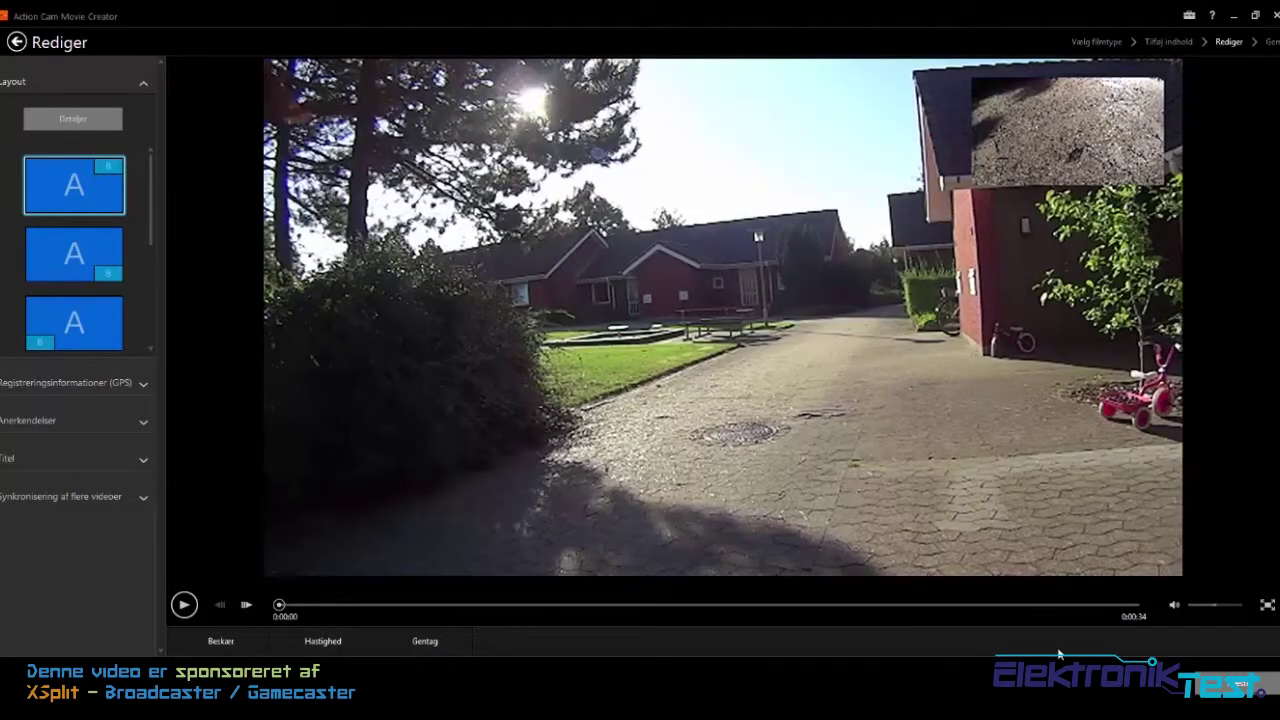
{"action": "left_click", "coordinate": [221, 641]}
{"action": "left_click", "coordinate": [321, 648]}
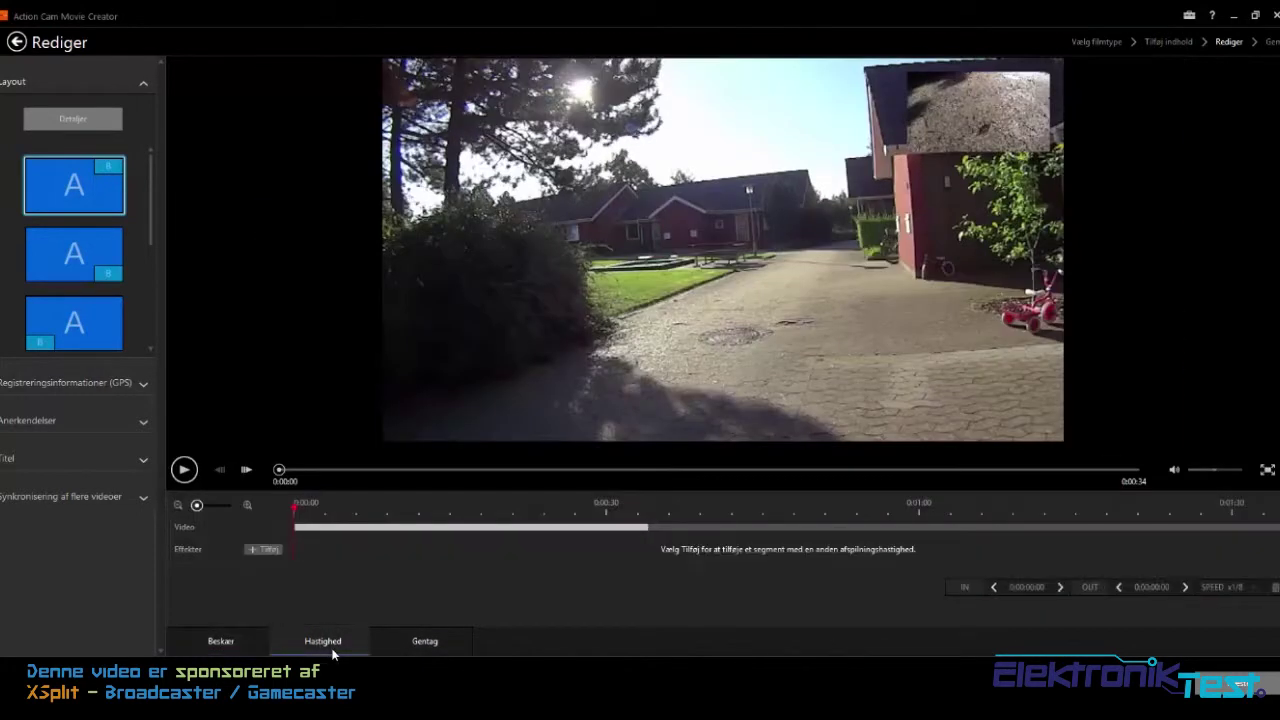
{"action": "left_click", "coordinate": [412, 646]}
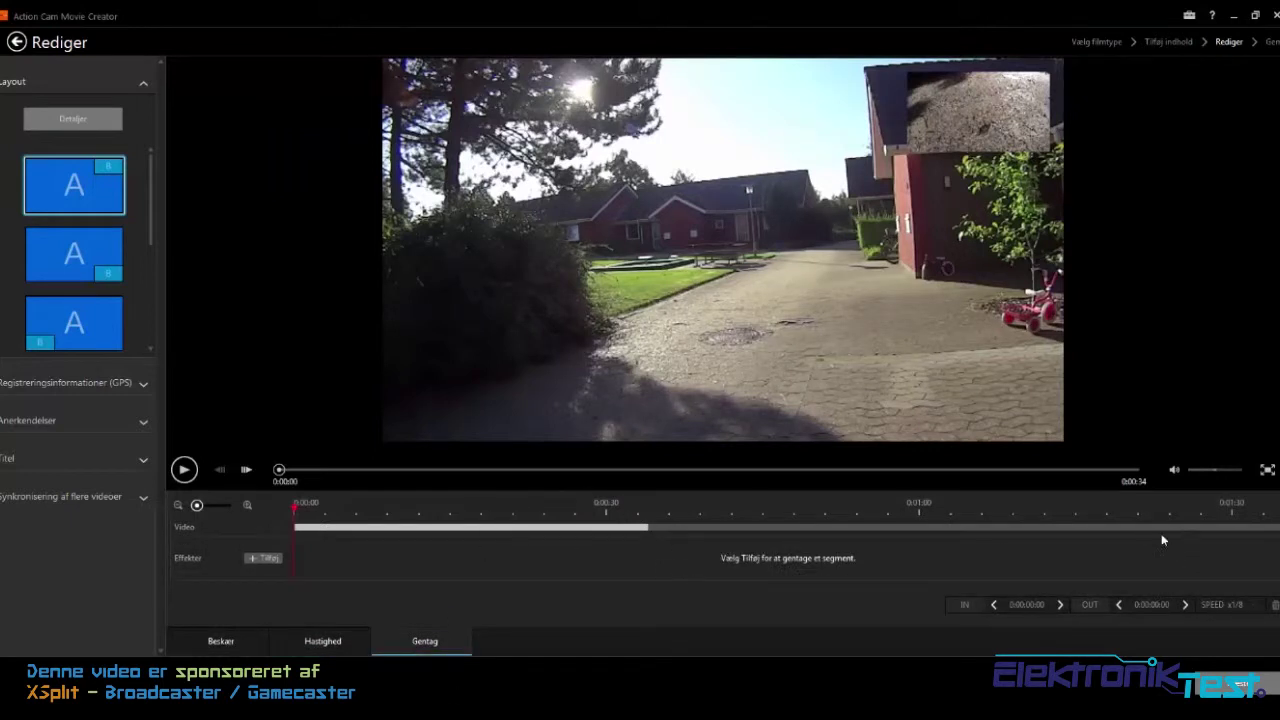
Step: Inspect the layout details and the options for synchronising multiple videos
{"action": "left_click", "coordinate": [71, 118]}
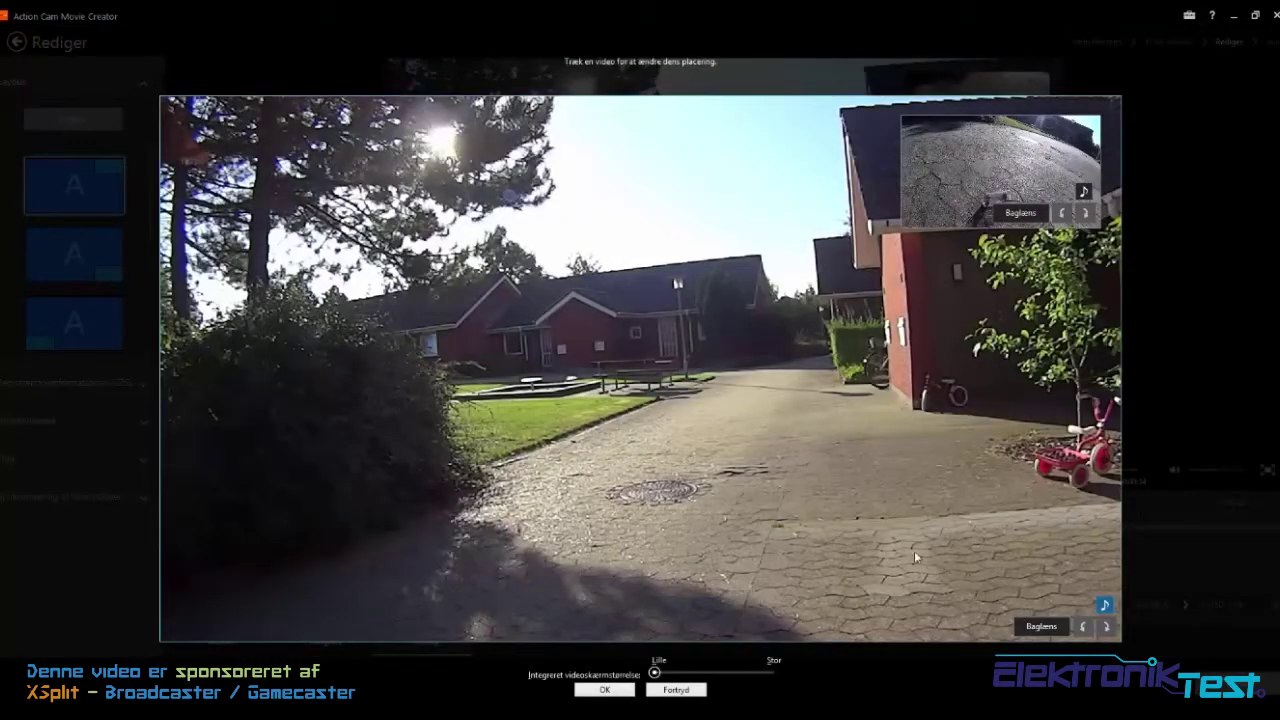
{"action": "left_click", "coordinate": [677, 690]}
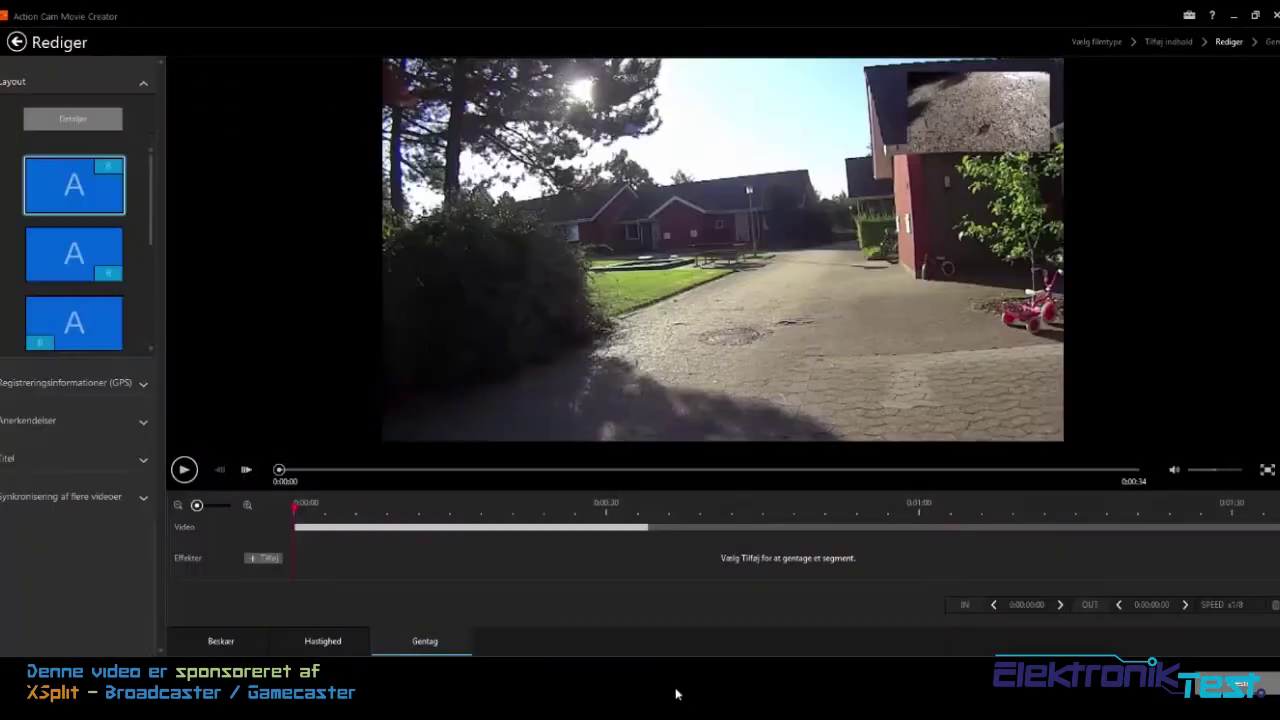
{"action": "left_click", "coordinate": [83, 496]}
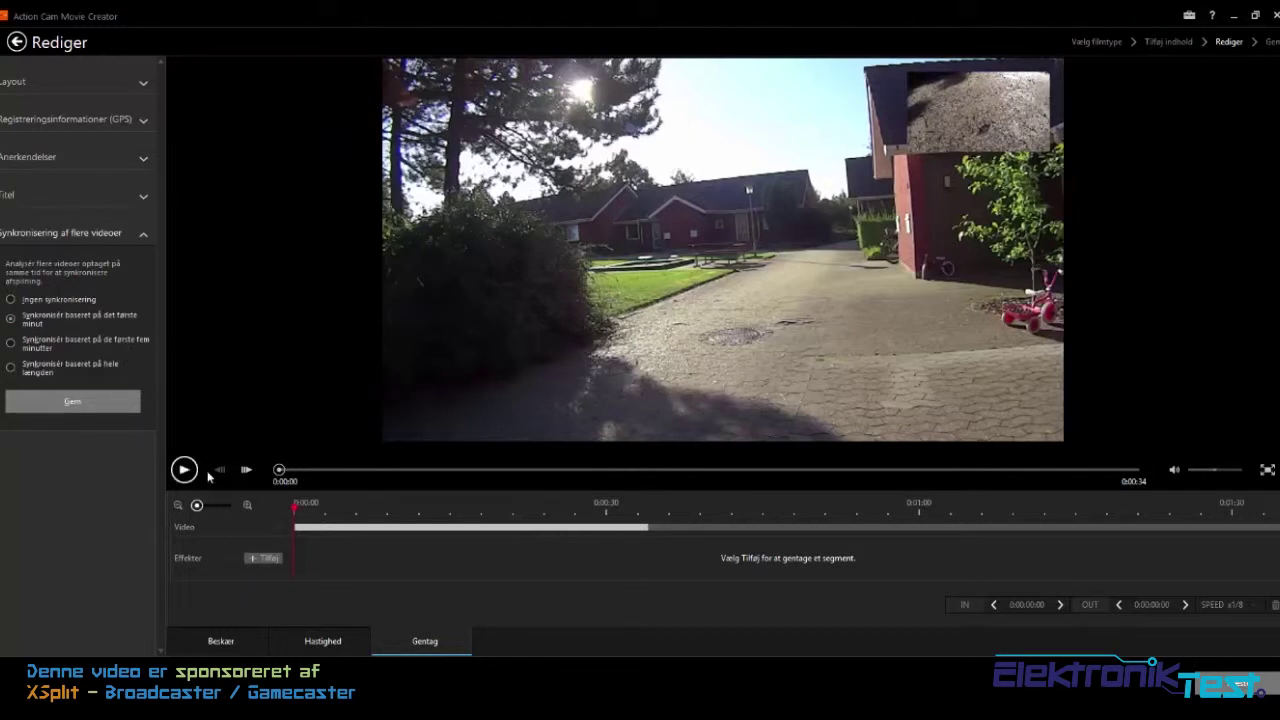
{"action": "left_click", "coordinate": [41, 81]}
{"action": "left_click", "coordinate": [50, 84]}
Step: Add the Sony HDR-AS20 credits from Anerkendelser to the movie and preview its opening seconds
{"action": "left_click", "coordinate": [65, 165]}
{"action": "left_click", "coordinate": [65, 165]}
{"action": "left_click", "coordinate": [65, 165]}
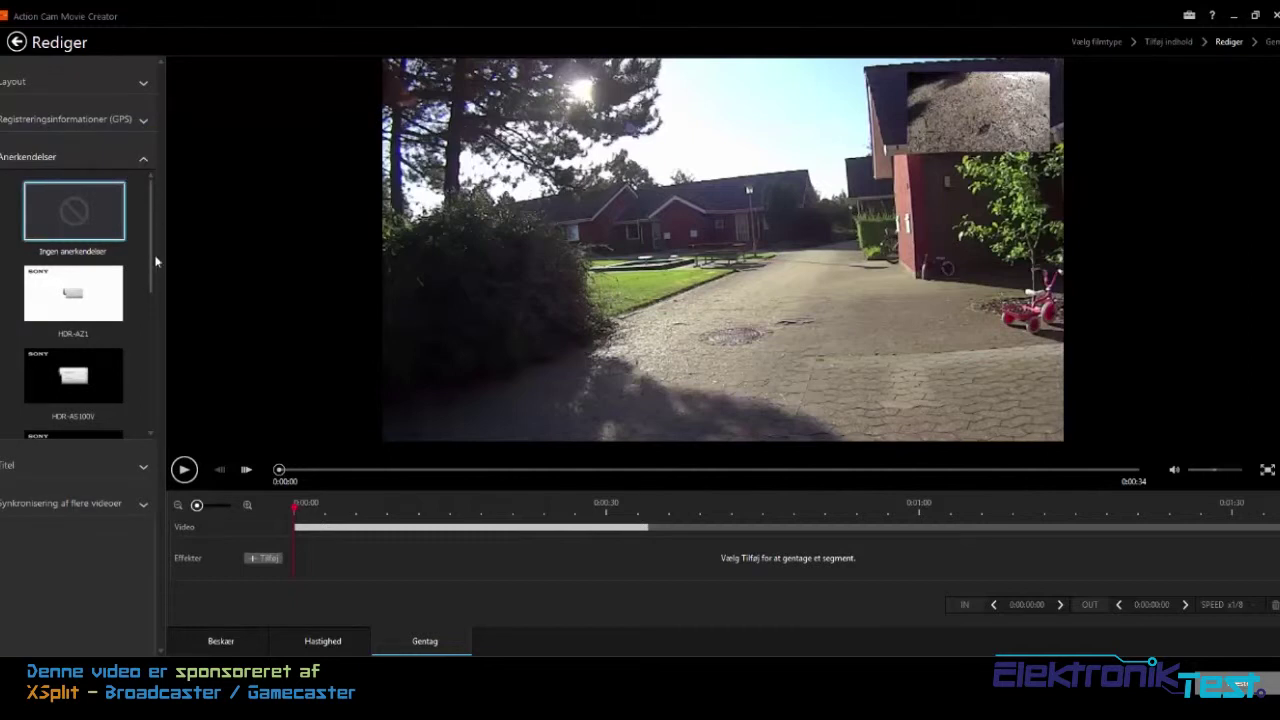
{"action": "left_click_drag", "start_coordinate": [155, 258], "coordinate": [155, 395]}
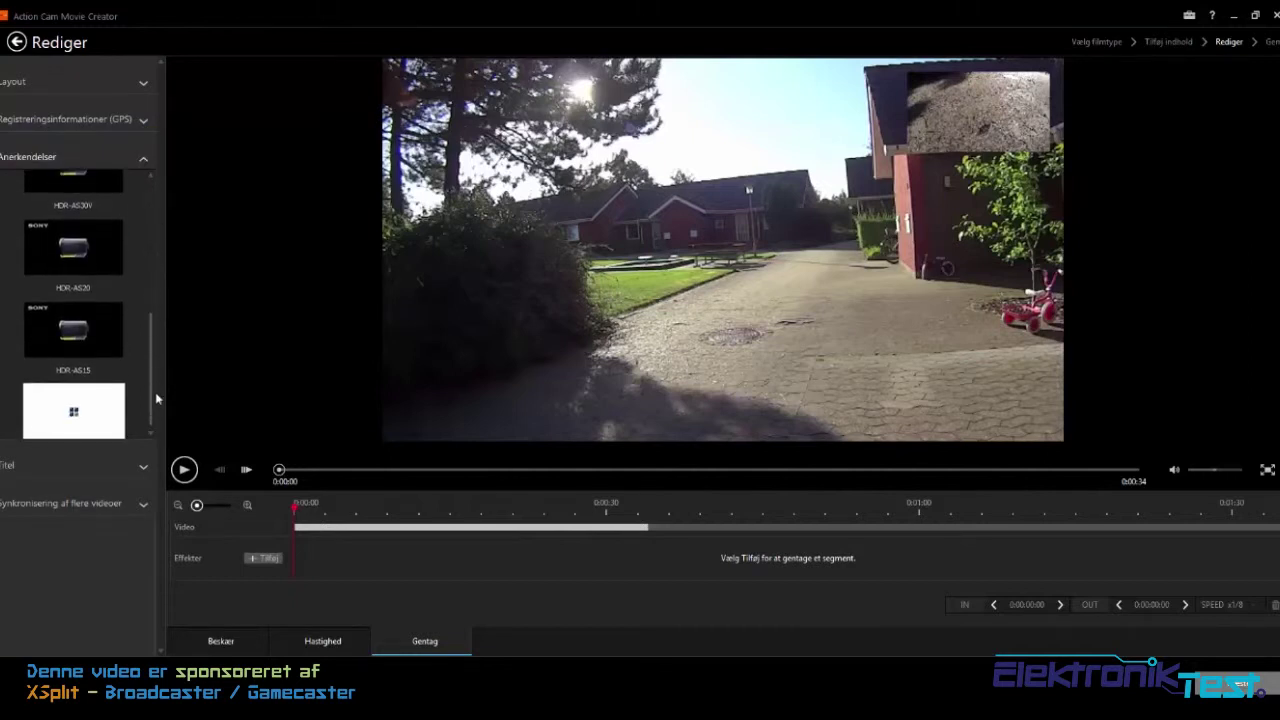
{"action": "left_click", "coordinate": [49, 217]}
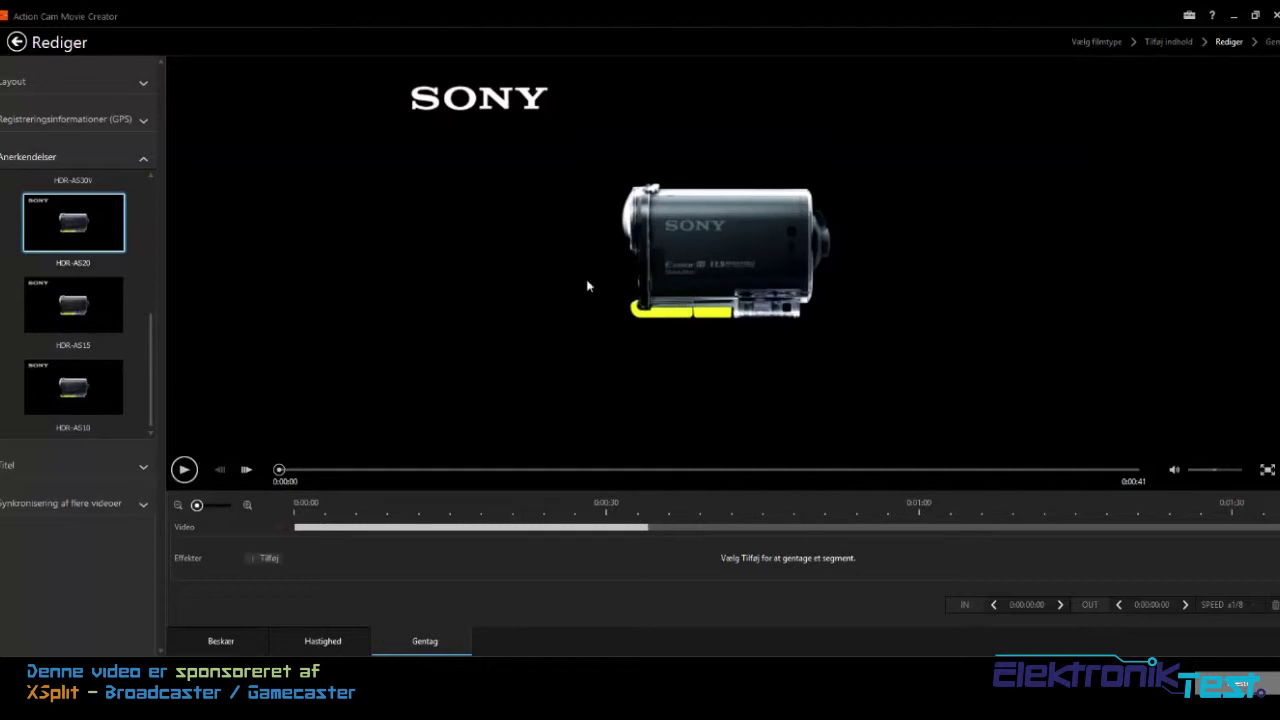
{"action": "left_click", "coordinate": [184, 471]}
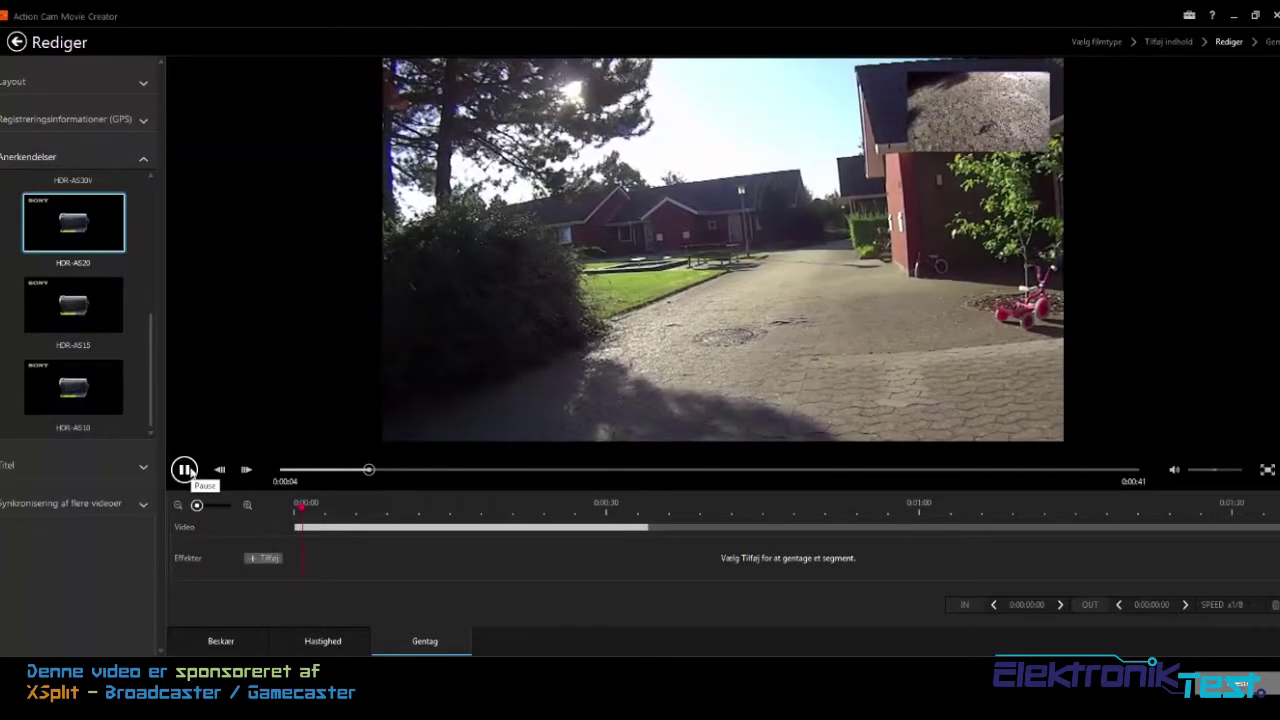
{"action": "left_click", "coordinate": [185, 470]}
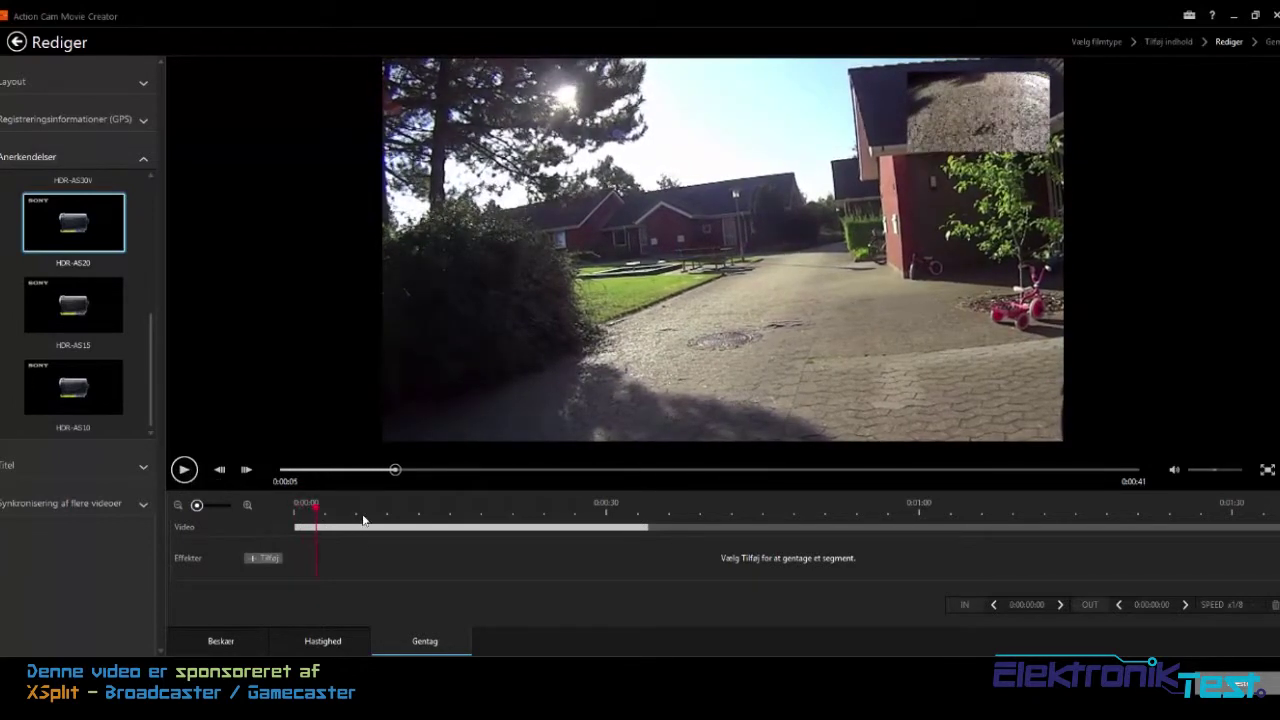
Step: Add a repeat segment at the start of the video and extend its end to 0:00:31:16
{"action": "left_click_drag", "start_coordinate": [316, 508], "coordinate": [275, 512]}
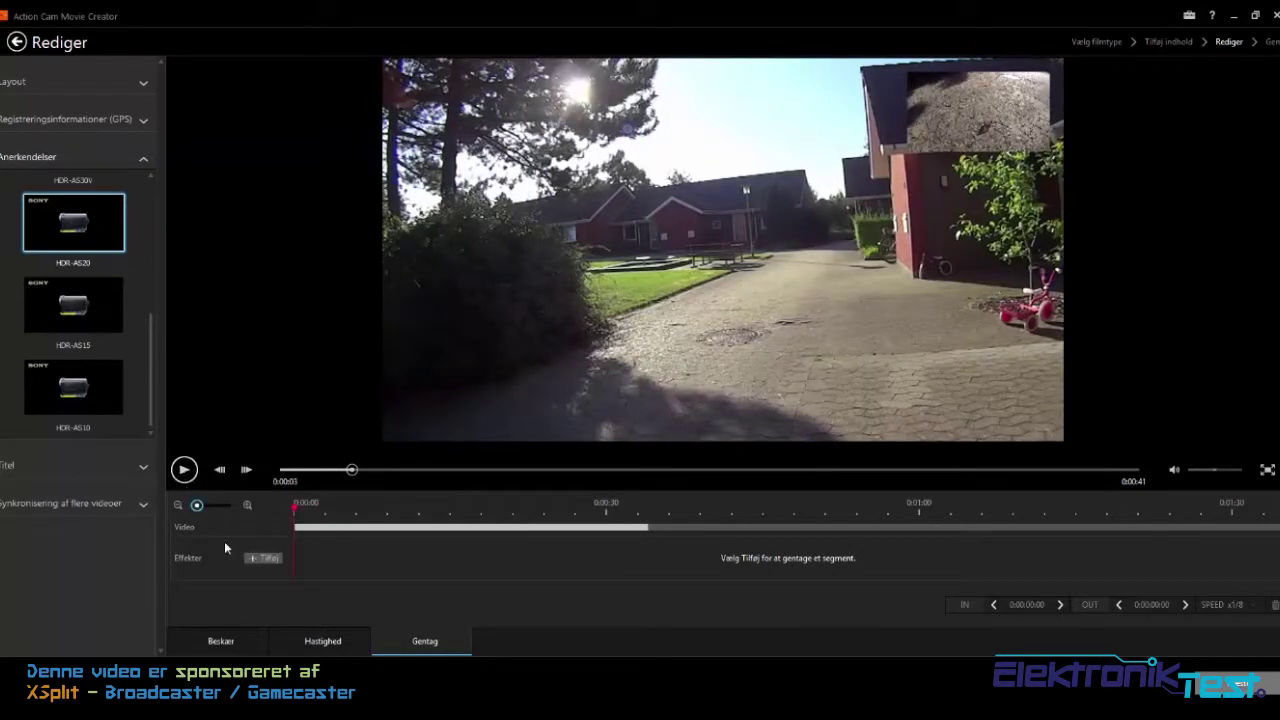
{"action": "left_click", "coordinate": [263, 558]}
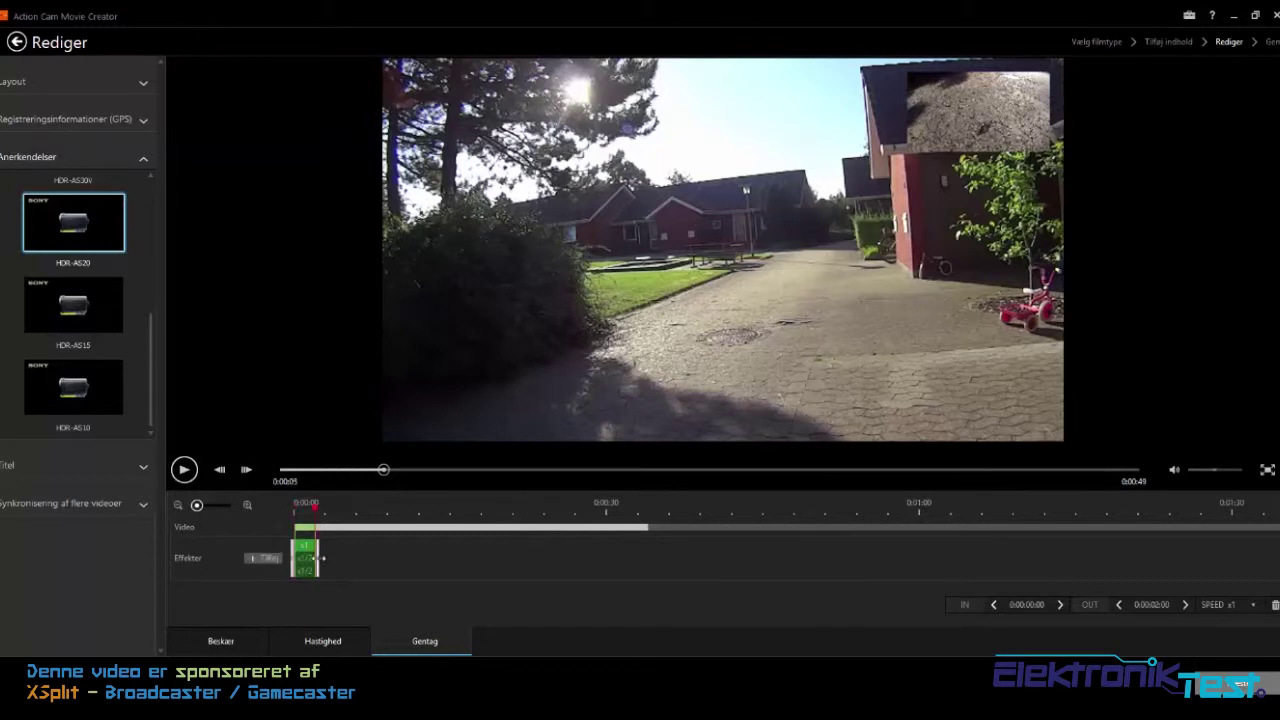
{"action": "left_click_drag", "start_coordinate": [317, 565], "coordinate": [623, 578]}
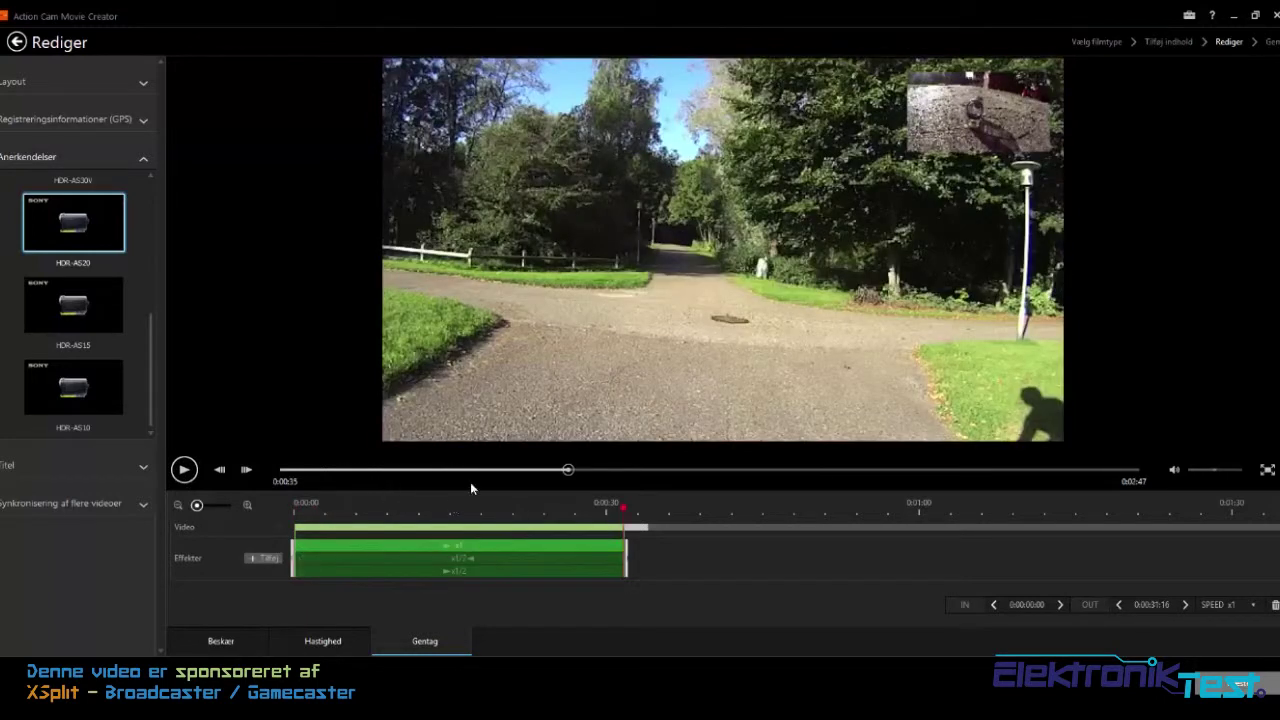
Step: Play through the repeat segment and set its IN point to 0:00:23:01
{"action": "left_click", "coordinate": [184, 470]}
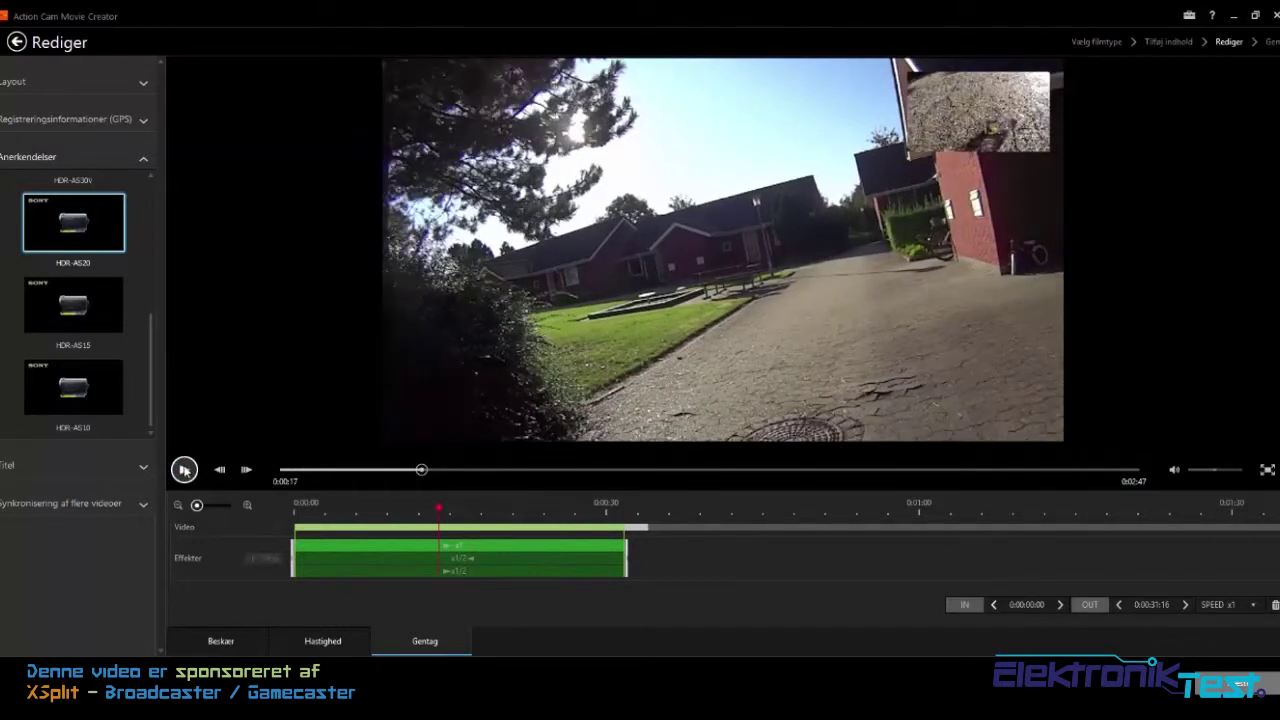
{"action": "left_click", "coordinate": [184, 470]}
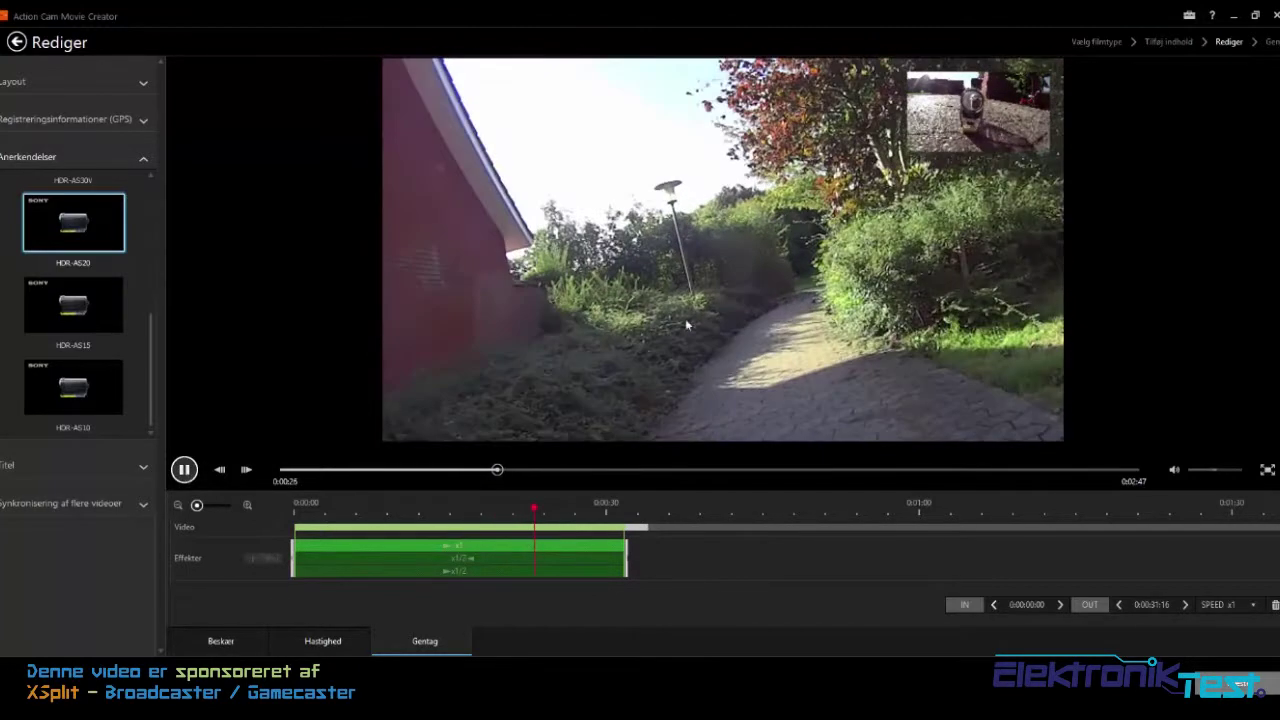
{"action": "left_click", "coordinate": [685, 318]}
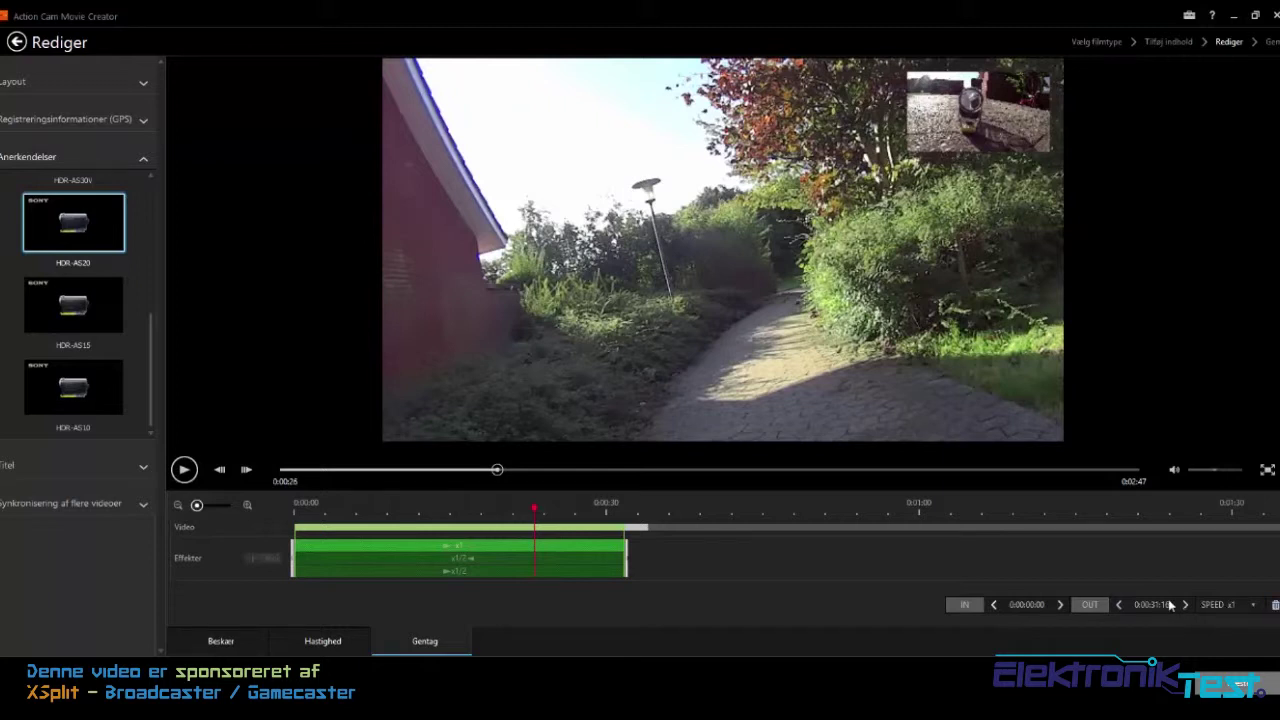
{"action": "left_click", "coordinate": [978, 606]}
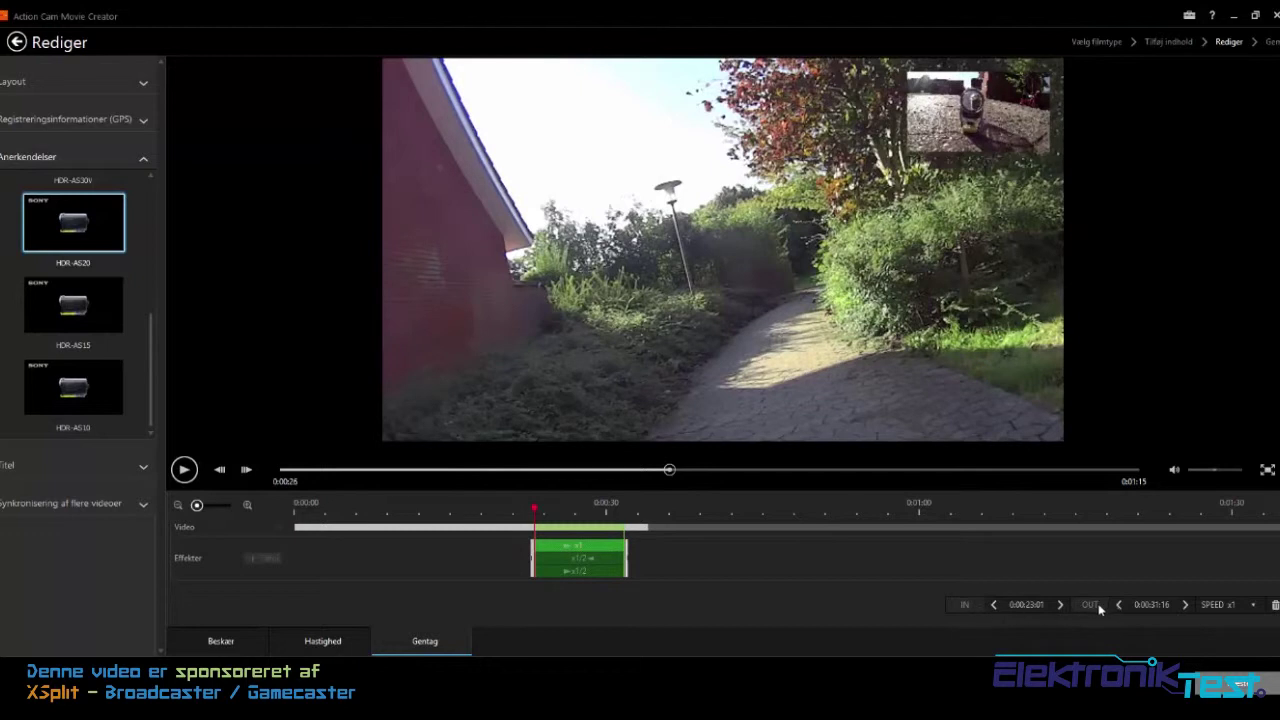
{"action": "left_click", "coordinate": [748, 520]}
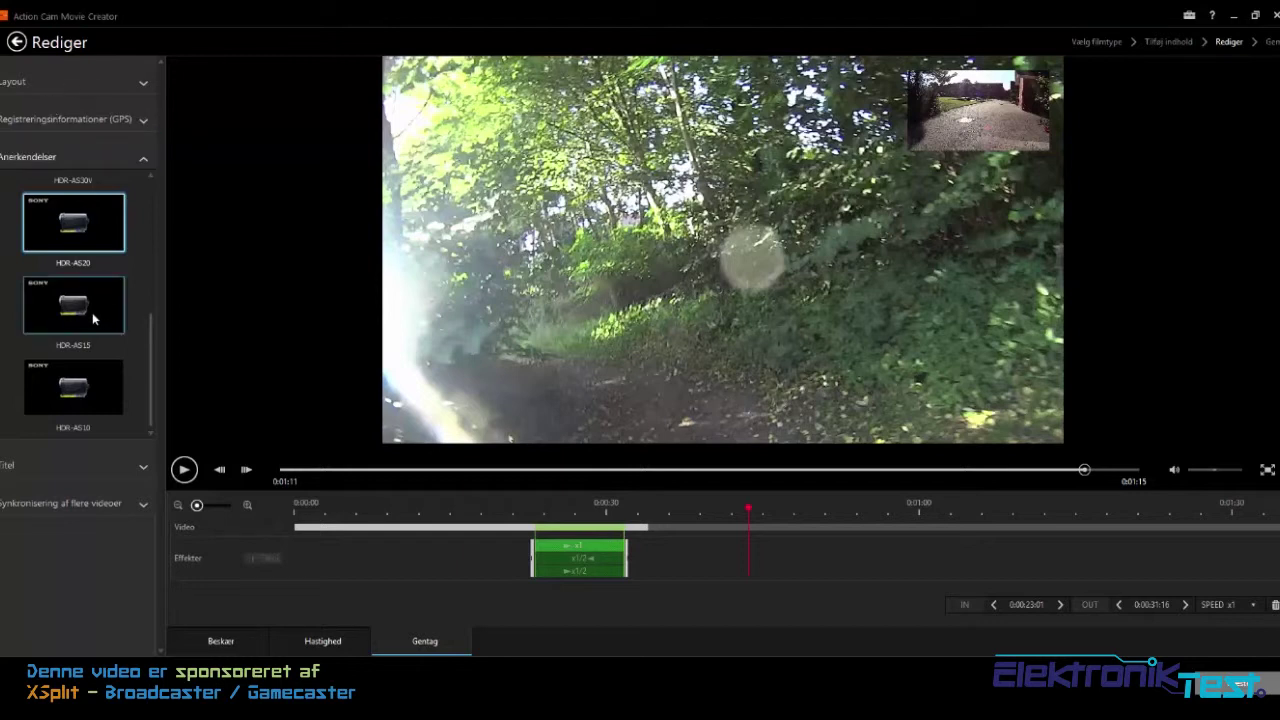
Step: Collapse the credits and look over the title and multi-video synchronisation settings
{"action": "left_click", "coordinate": [146, 158]}
{"action": "left_click", "coordinate": [142, 200]}
{"action": "left_click", "coordinate": [142, 200]}
{"action": "left_click", "coordinate": [150, 238]}
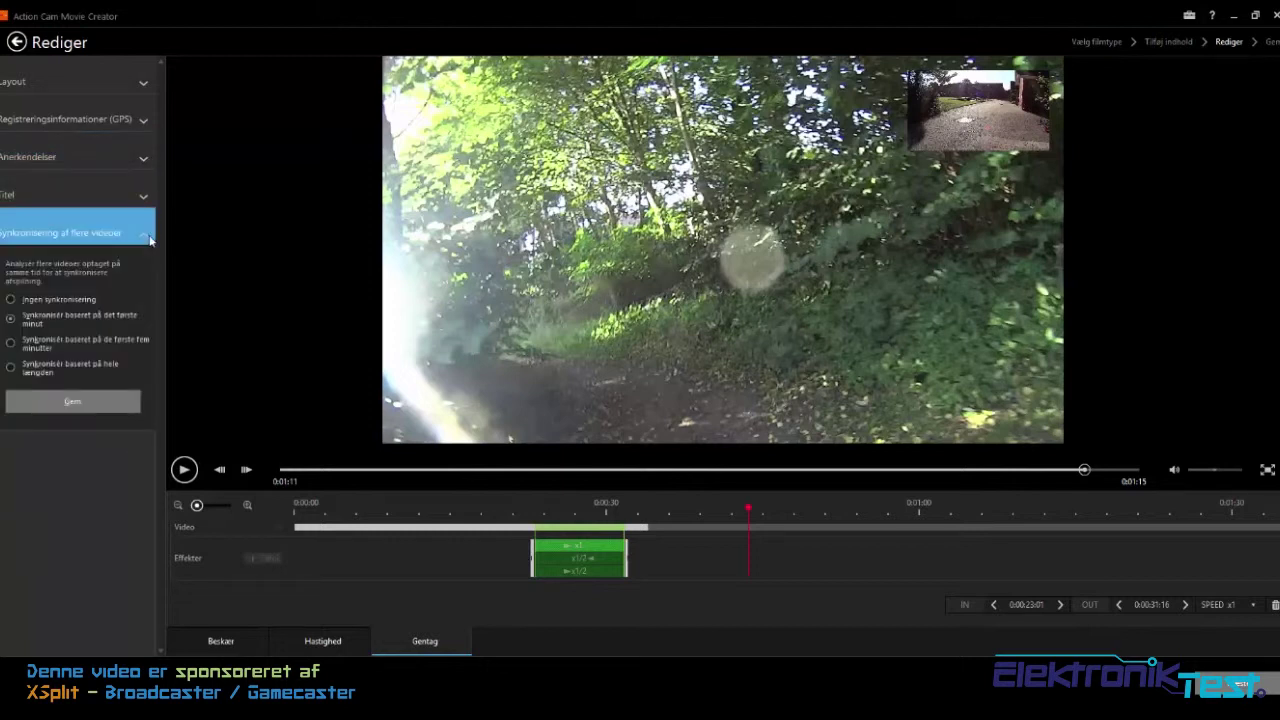
{"action": "left_click", "coordinate": [150, 238]}
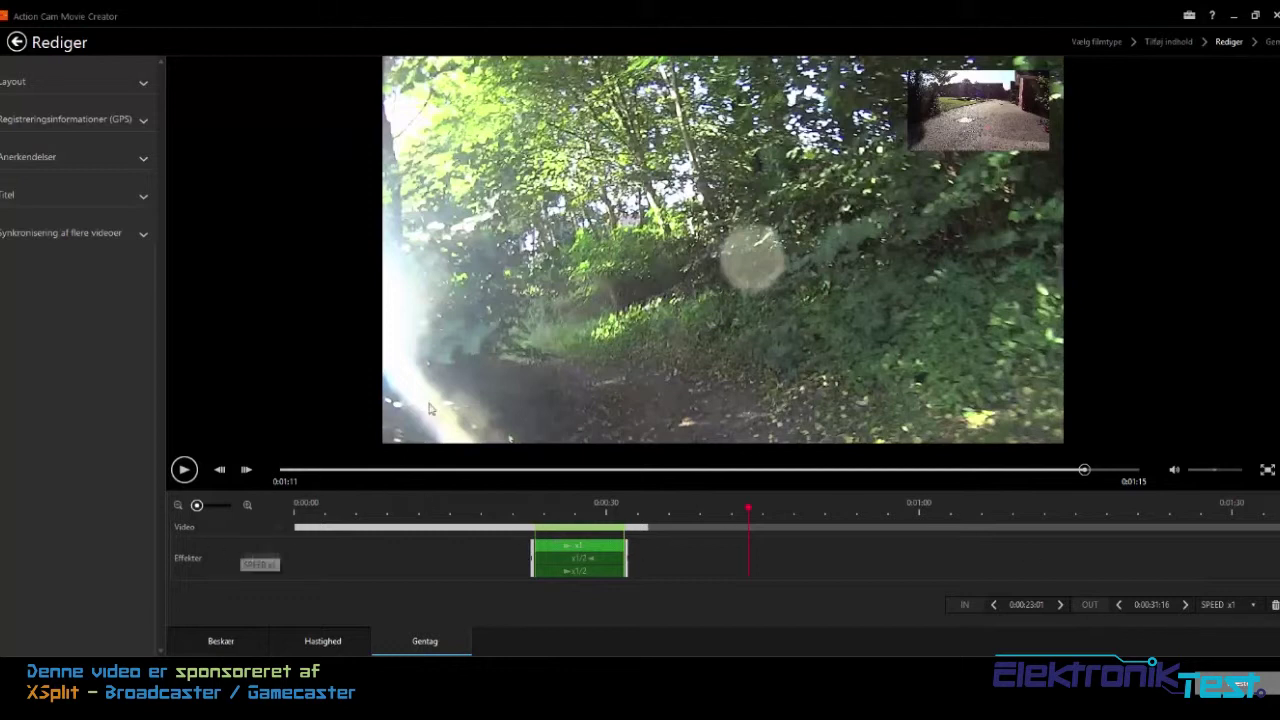
Step: Start saving the movie as 201410210711.mp4 in the Rå folder at 1920x1080 25p/30p 14 Mbps
{"action": "left_click", "coordinate": [1242, 686]}
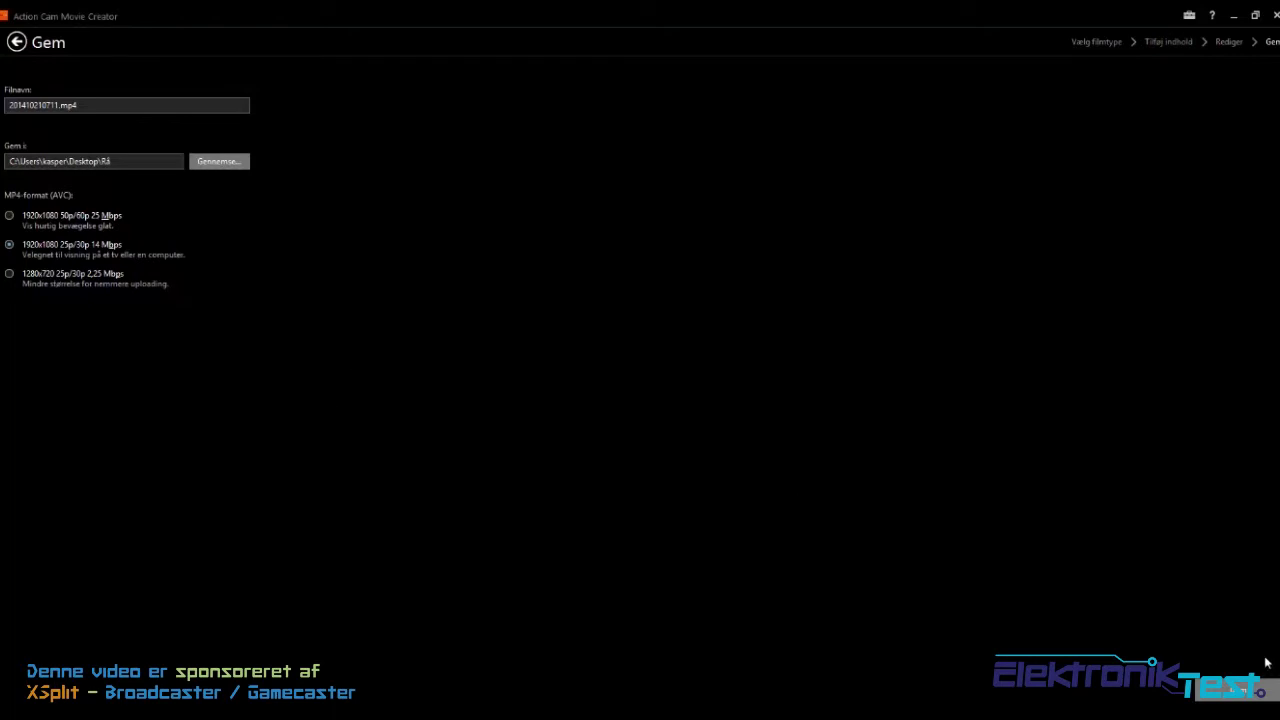
{"action": "left_click", "coordinate": [1253, 690]}
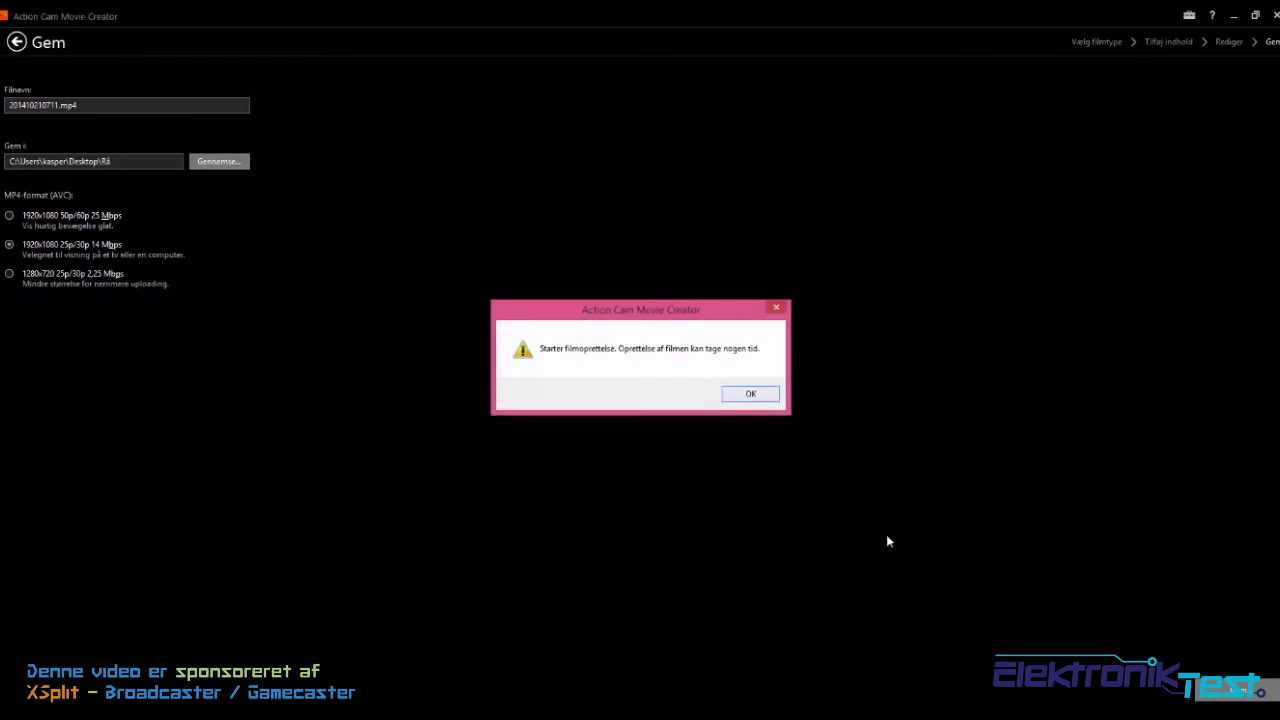
{"action": "left_click", "coordinate": [752, 397]}
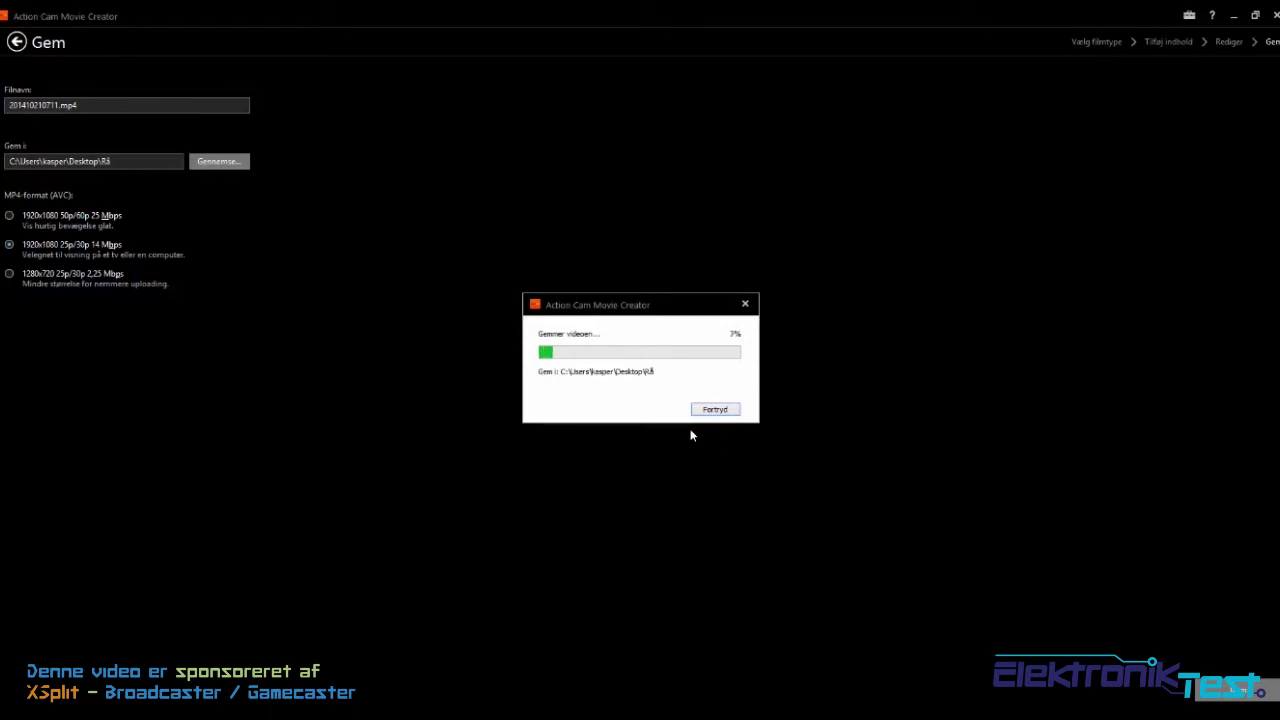
Step: Cancel the movie save in progress and confirm the cancellation
{"action": "left_click", "coordinate": [731, 410]}
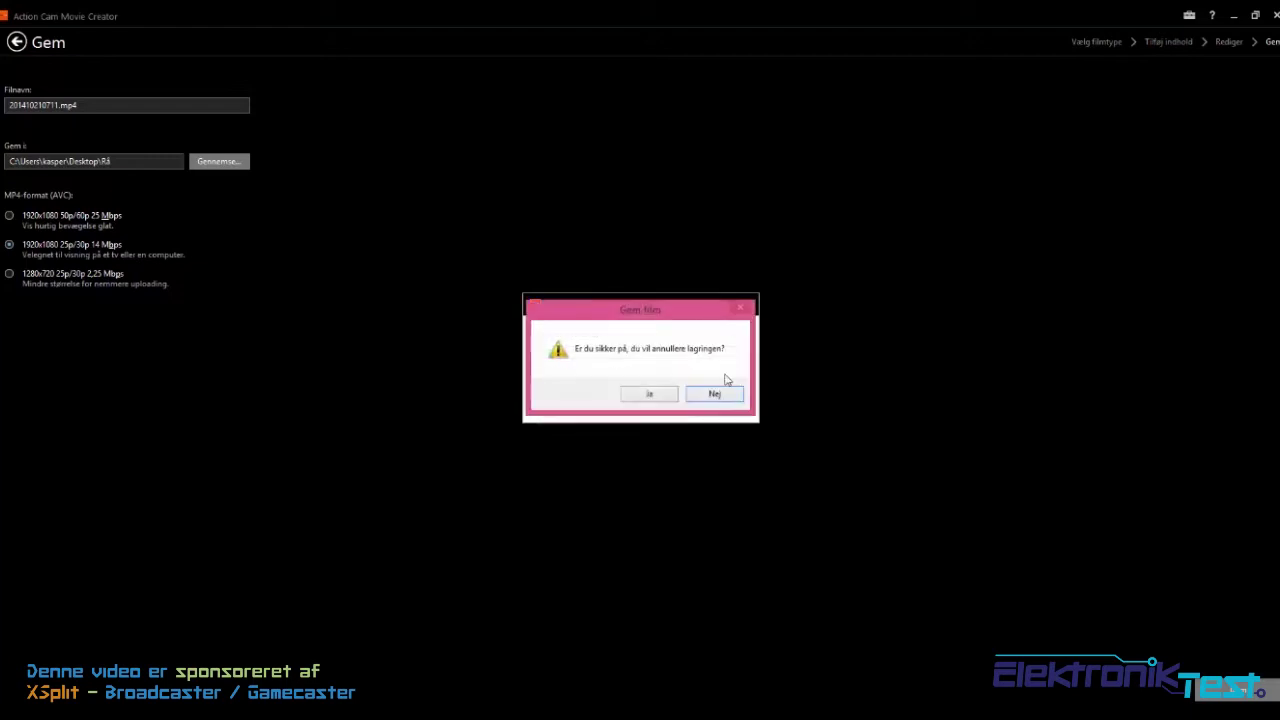
{"action": "left_click", "coordinate": [648, 394]}
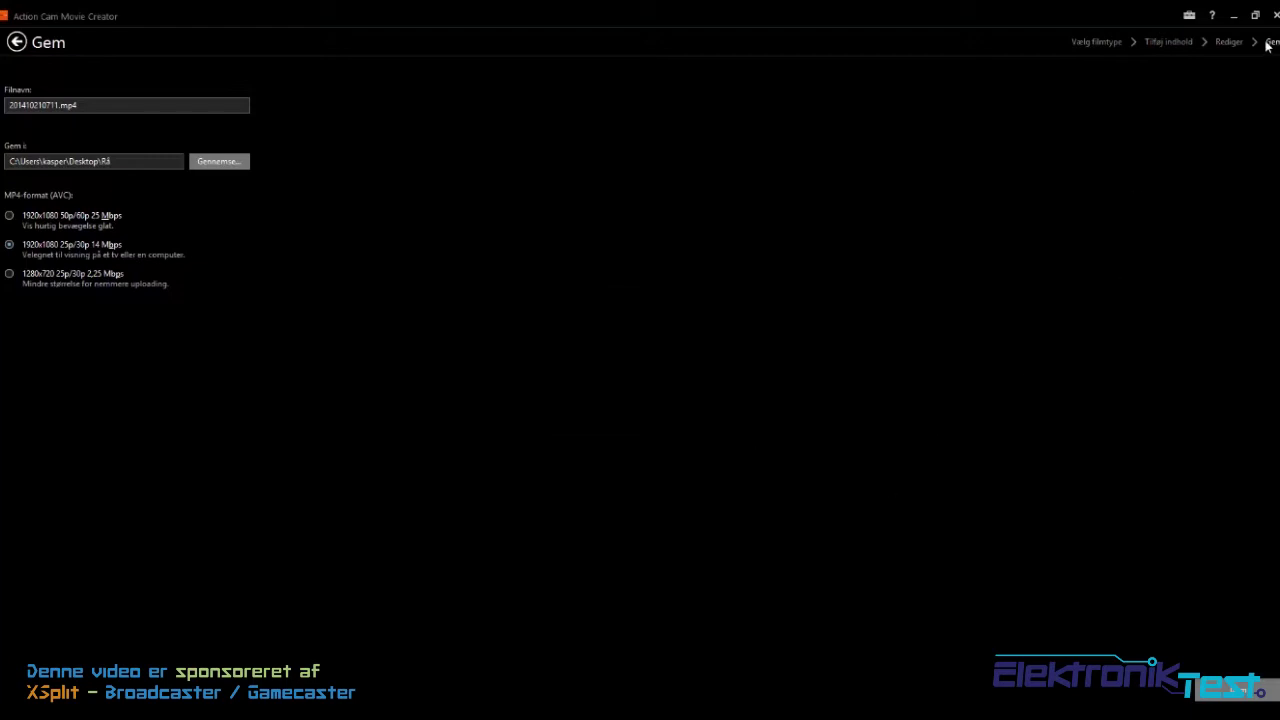